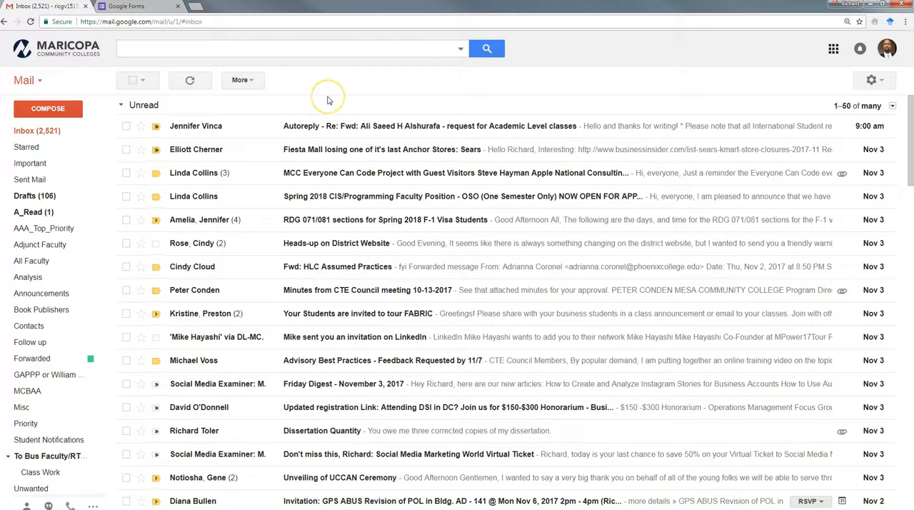
- Switch from Gmail to Google Forms and open the recent untitled form containing the Student Practice Survey
click(332, 104)
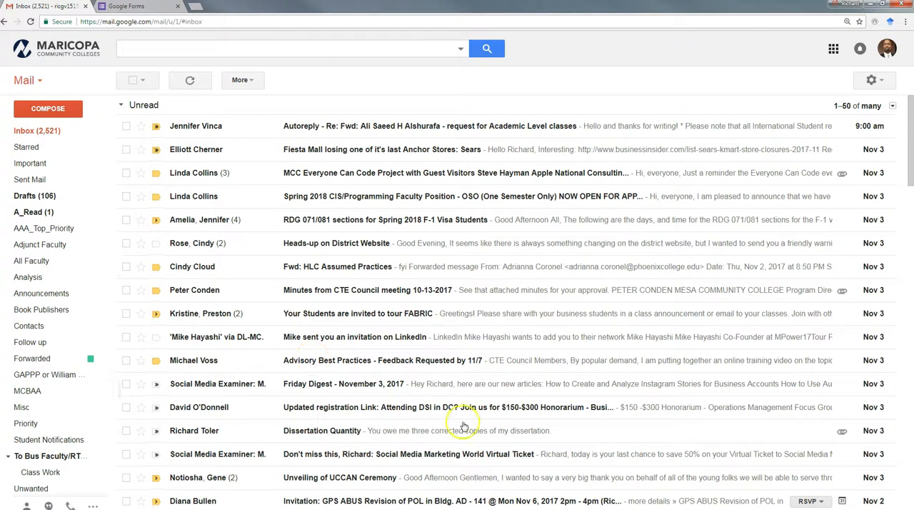
click(833, 49)
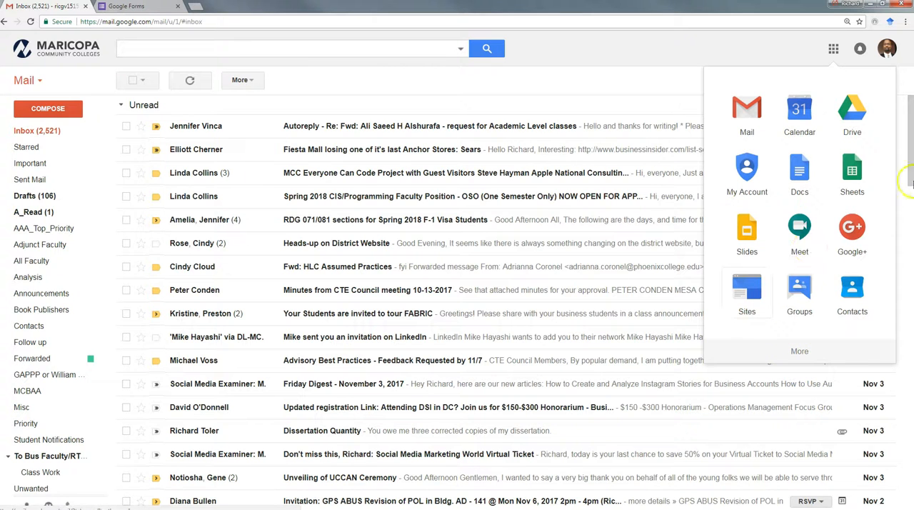
click(800, 353)
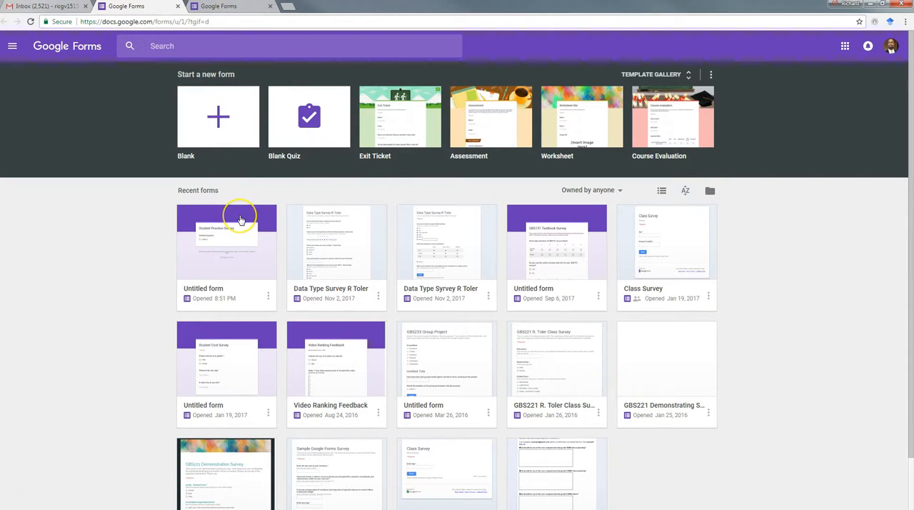
click(220, 286)
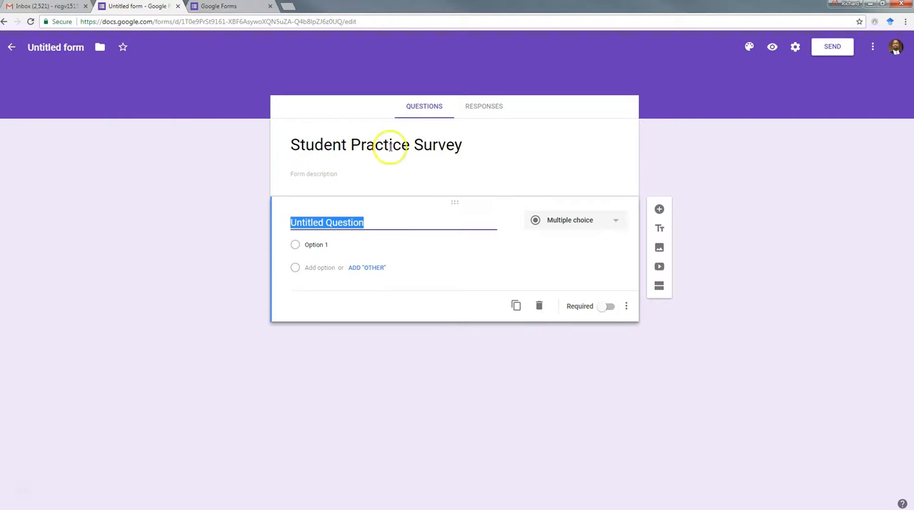
- Enter the form description "This is Confidential survey for educational purposes only."
click(294, 174)
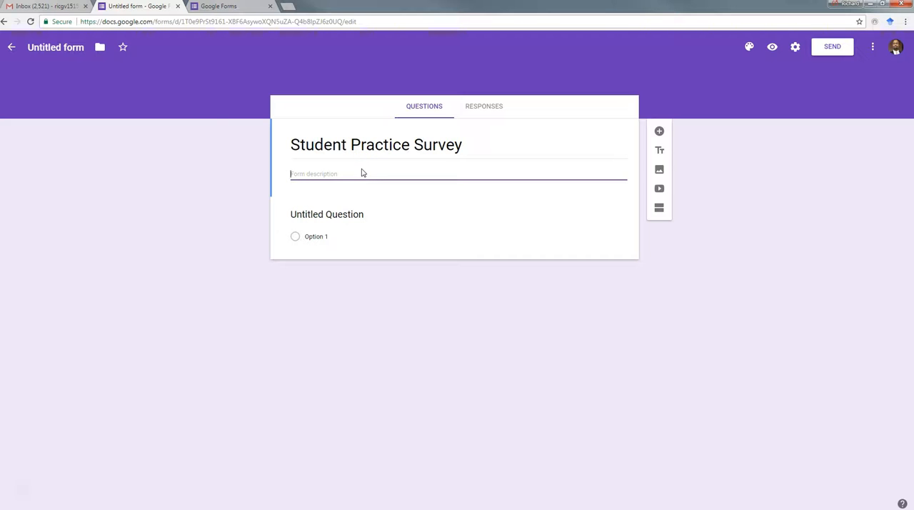
text(Confident)
key(Home)
text(This is)
key(Right)
key(Right)
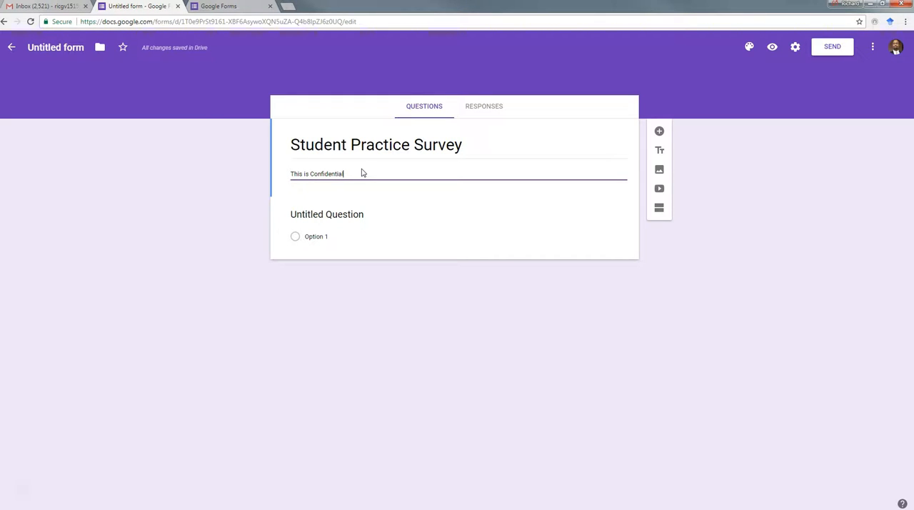
text(survey  for educational purposes only.)
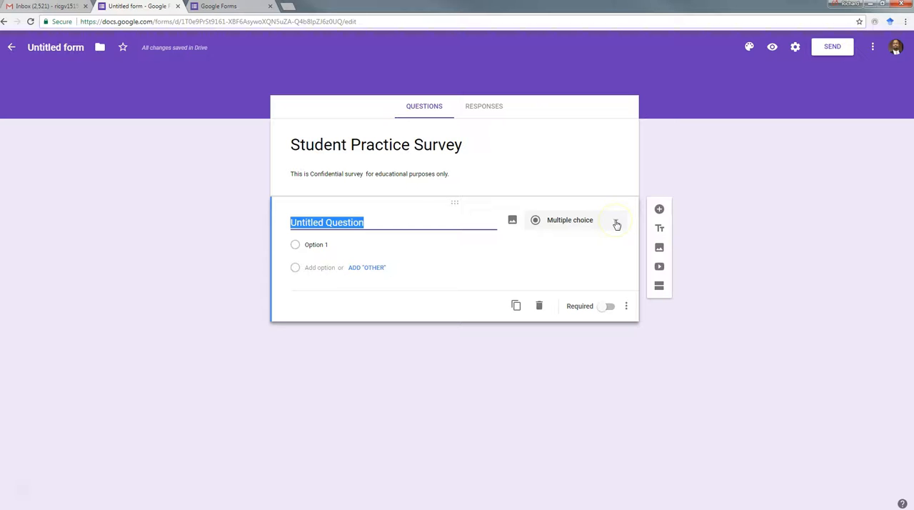
- Make the first question multiple choice and replace its text with "Please indicate the gender with which you identify:"
click(616, 224)
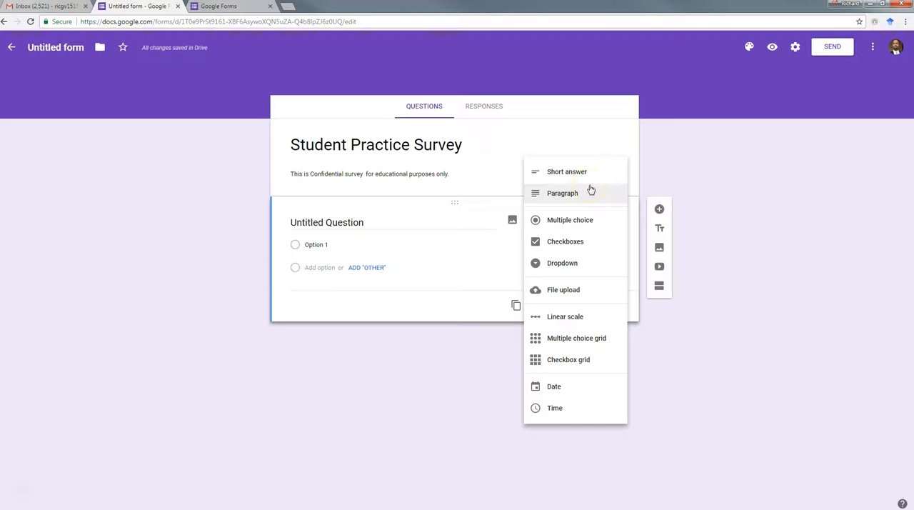
click(566, 223)
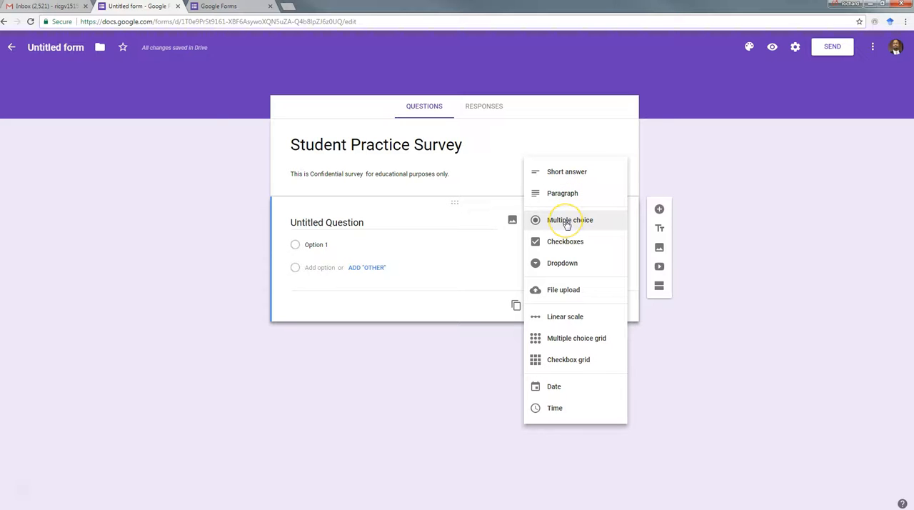
click(568, 223)
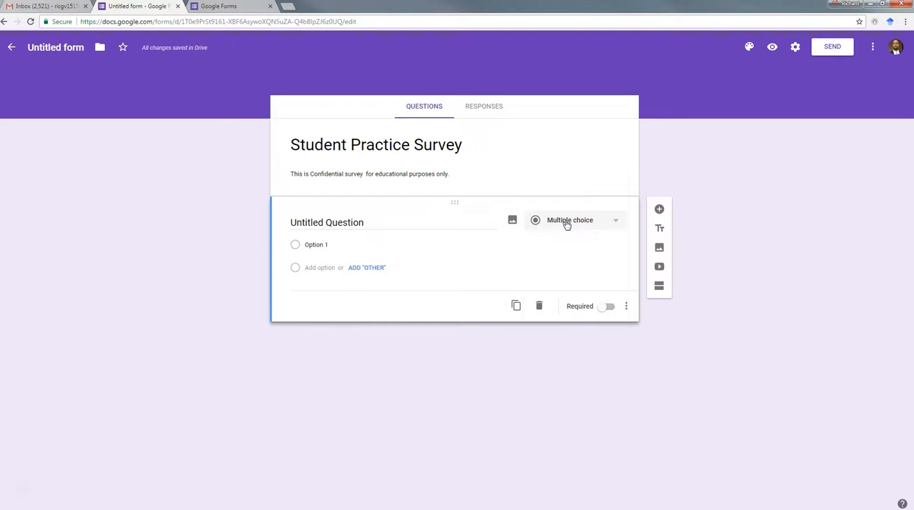
click(289, 222)
triple_click(292, 223)
right_click(292, 224)
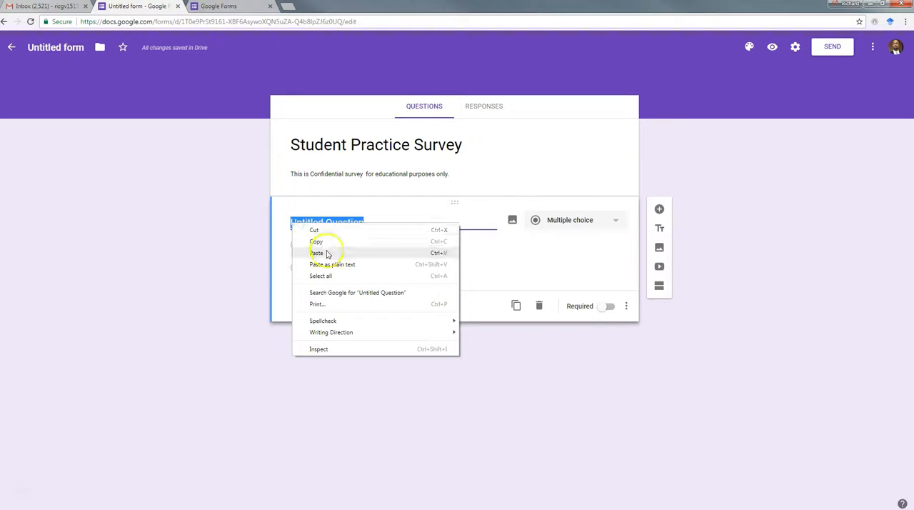
click(324, 253)
click(292, 217)
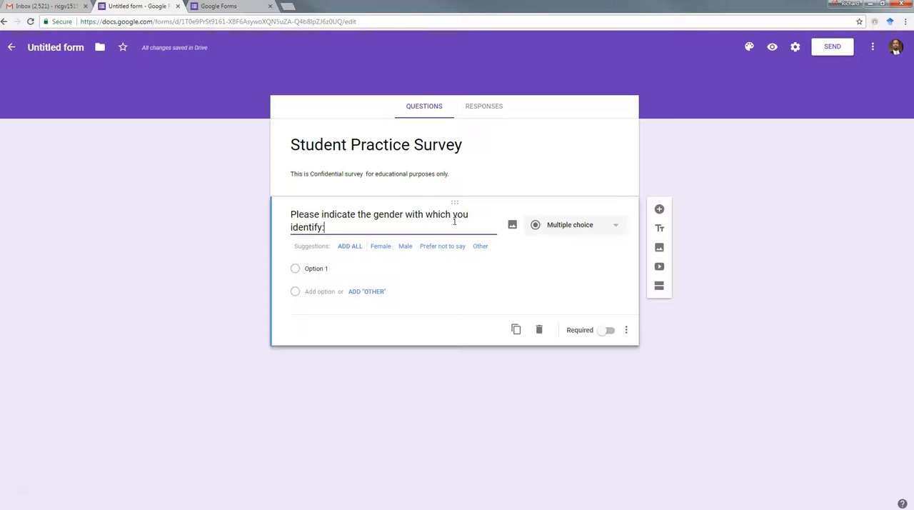
- Add the suggested answers Female and Male to the gender question and make it required
click(380, 246)
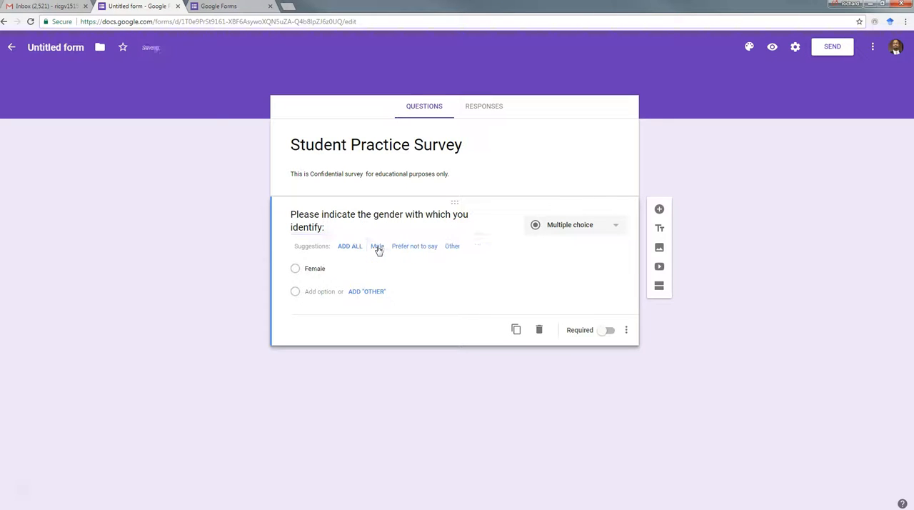
click(379, 247)
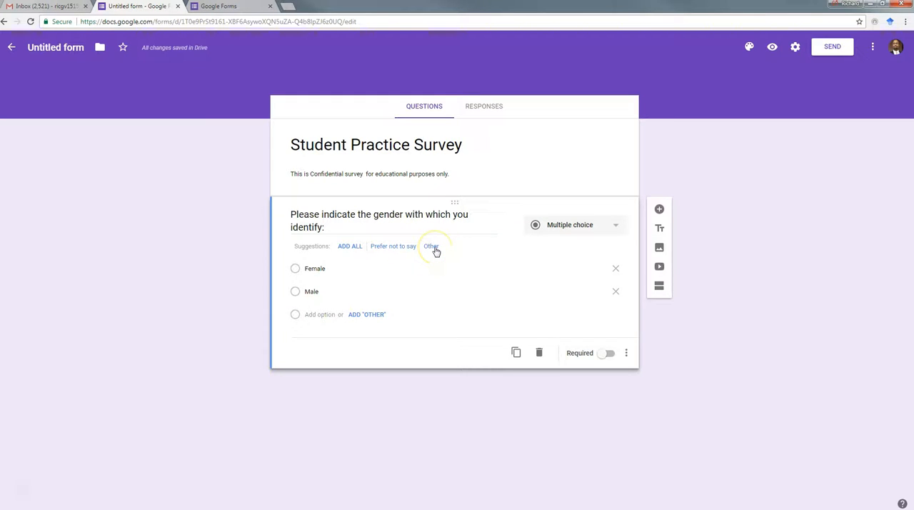
click(448, 291)
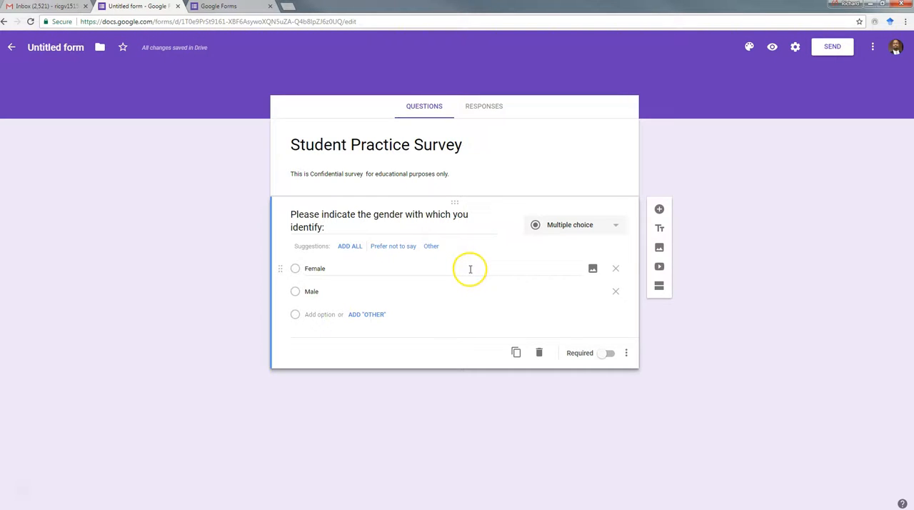
click(606, 353)
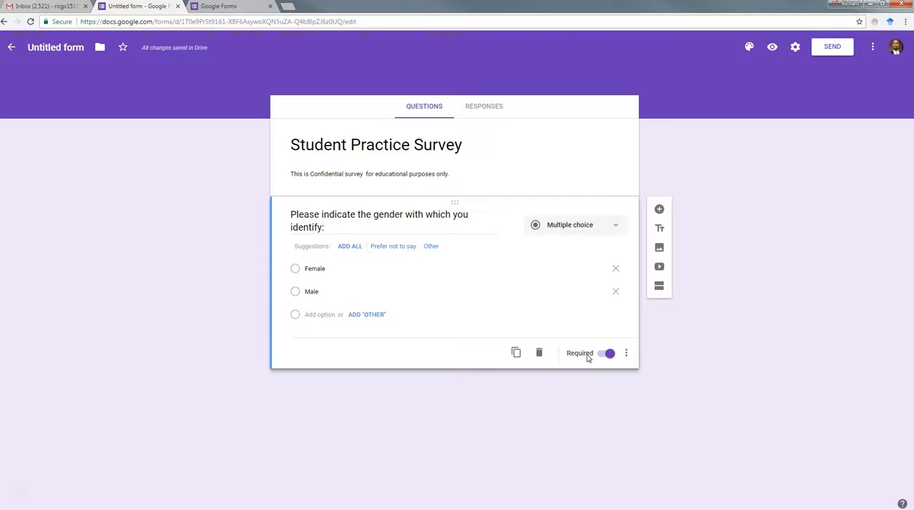
click(598, 308)
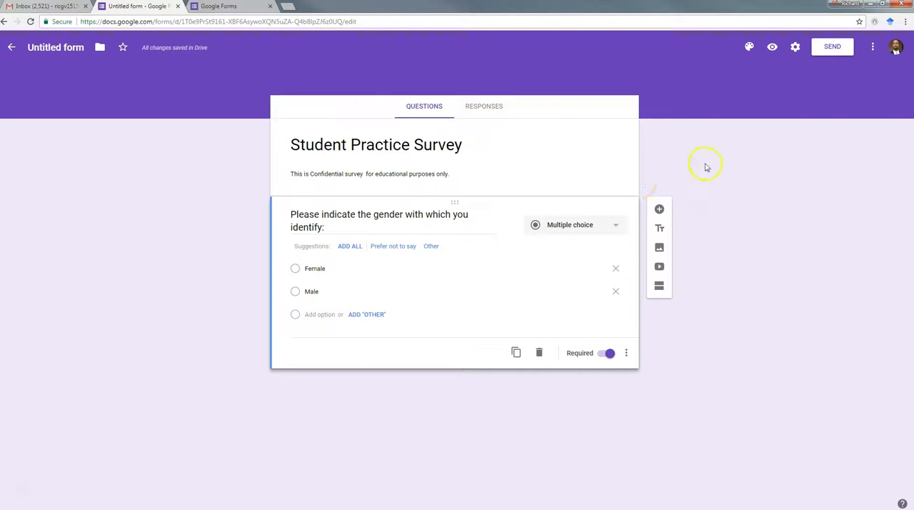
- Add a new question reading "What is your employment status?" below the gender question
click(659, 212)
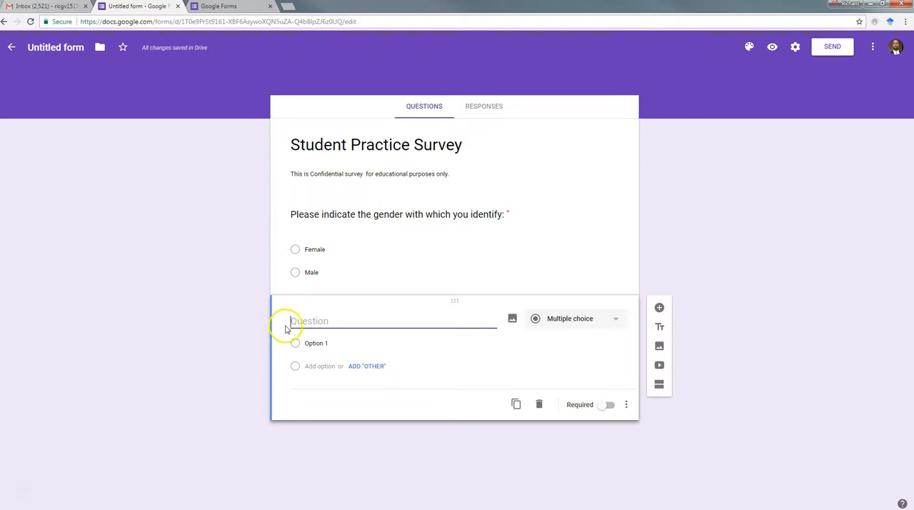
text(What is your emplo)
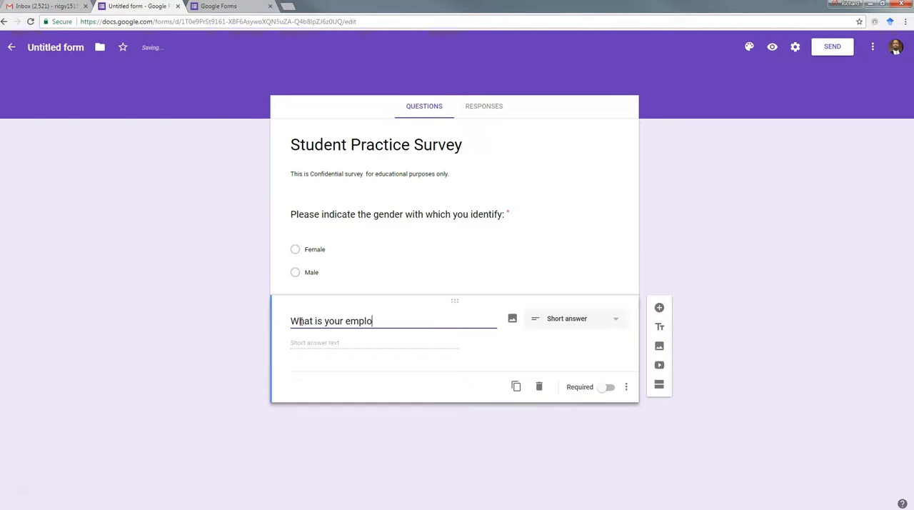
text(yment status?)
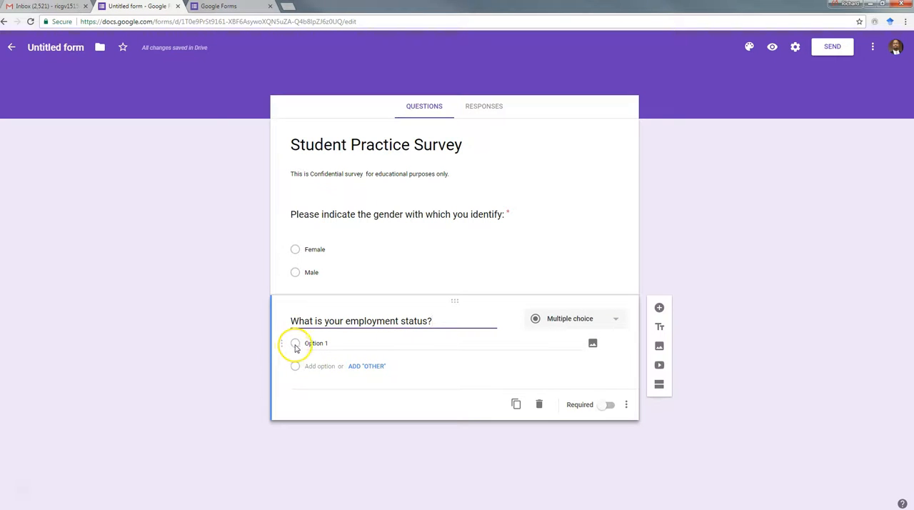
- Set the employment question's first option to "Part time - work less than 30 hours per week"
click(306, 344)
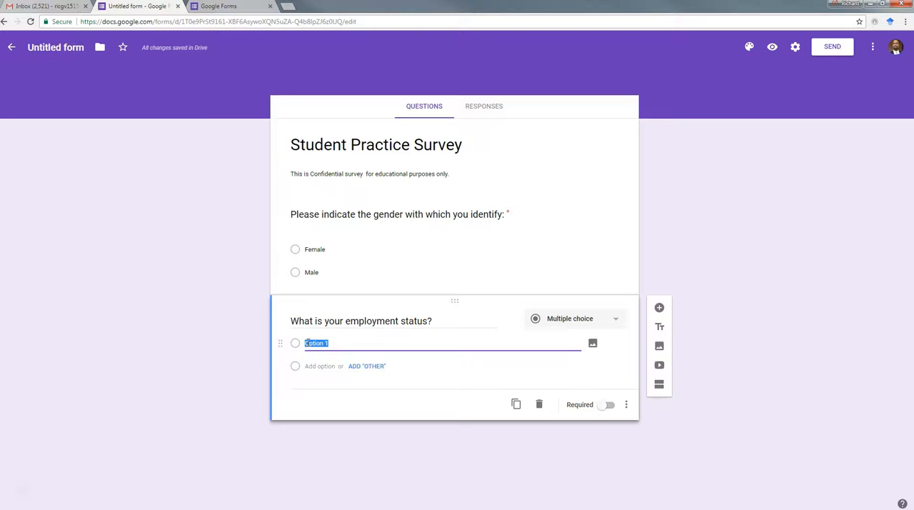
text(Part)
text(i time)
text(- work less)
text(s)
text( than )
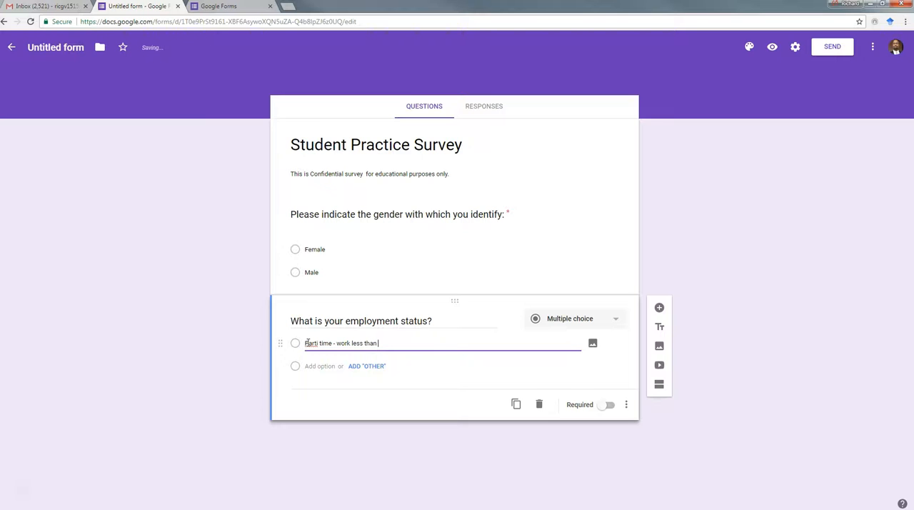
text(30 hours per week)
click(317, 343)
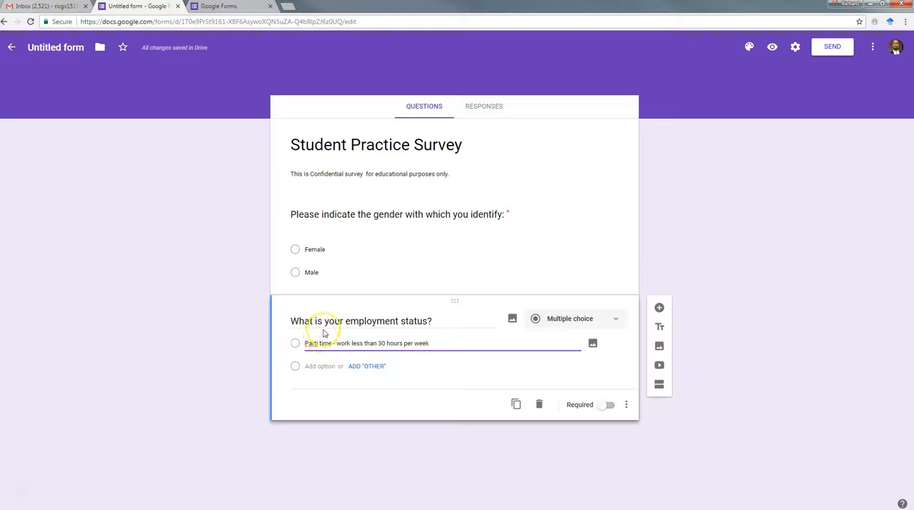
key(BackSpace)
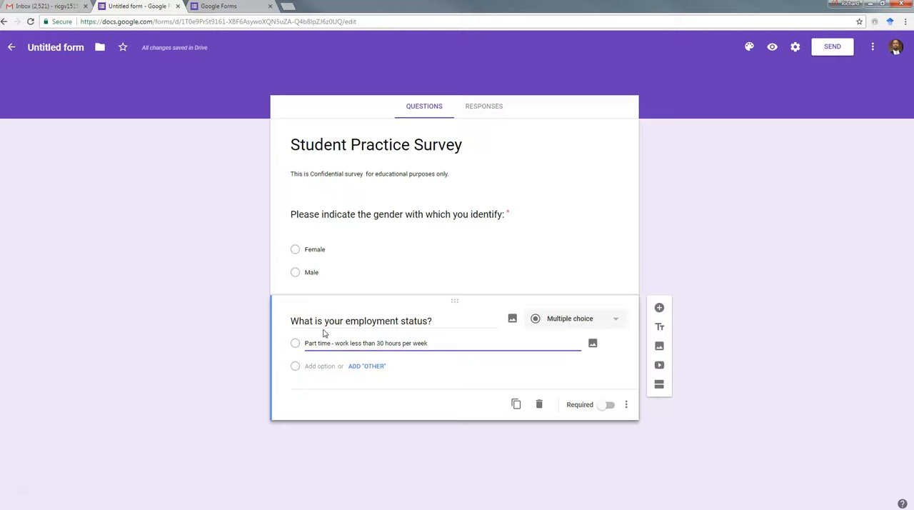
- Add a second employment option reading "Full time - work more than 30 hours per week"
click(307, 366)
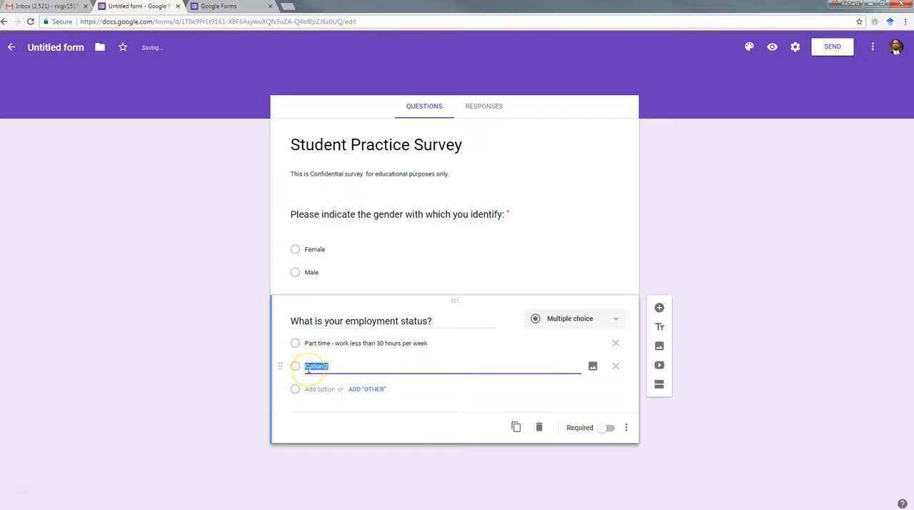
text(Full time - work more th)
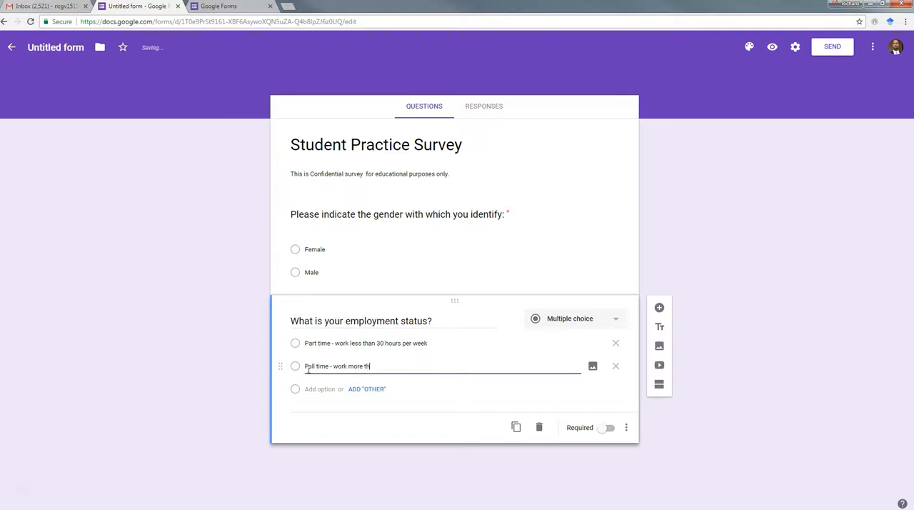
text(an 30 hours per weekl)
- Add a third employment option, "Unemployed - not currently working", and make the question required
click(308, 389)
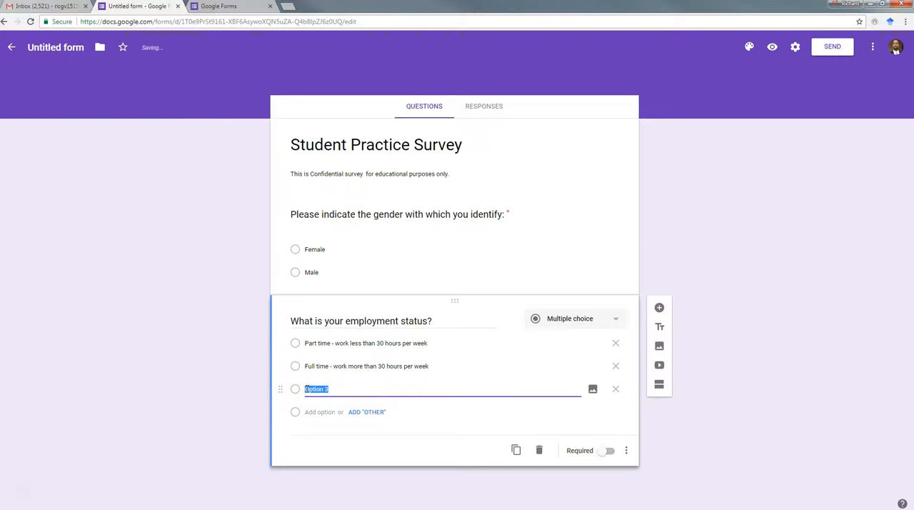
text(Unemployed)
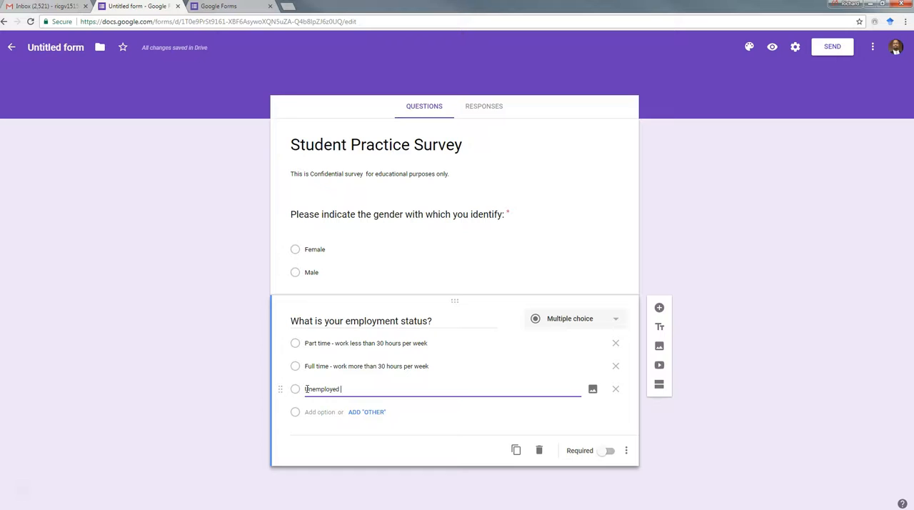
text(- not currently working)
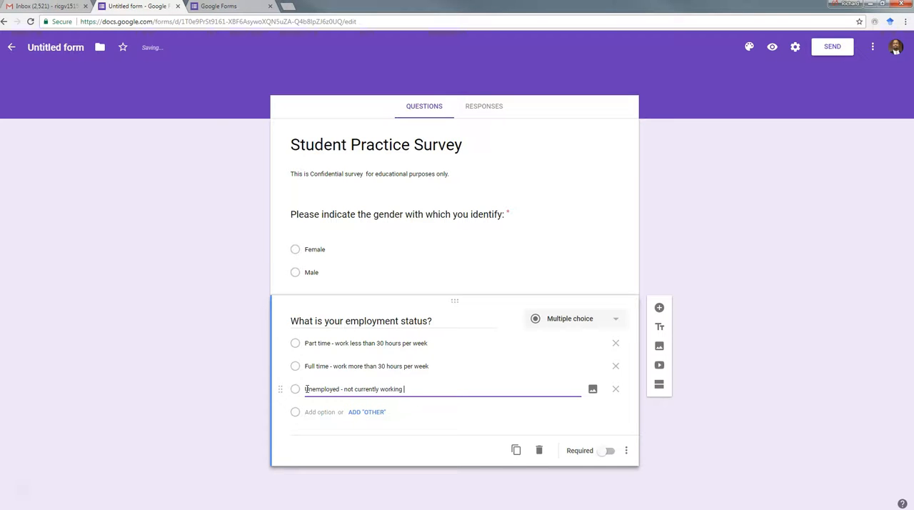
click(608, 451)
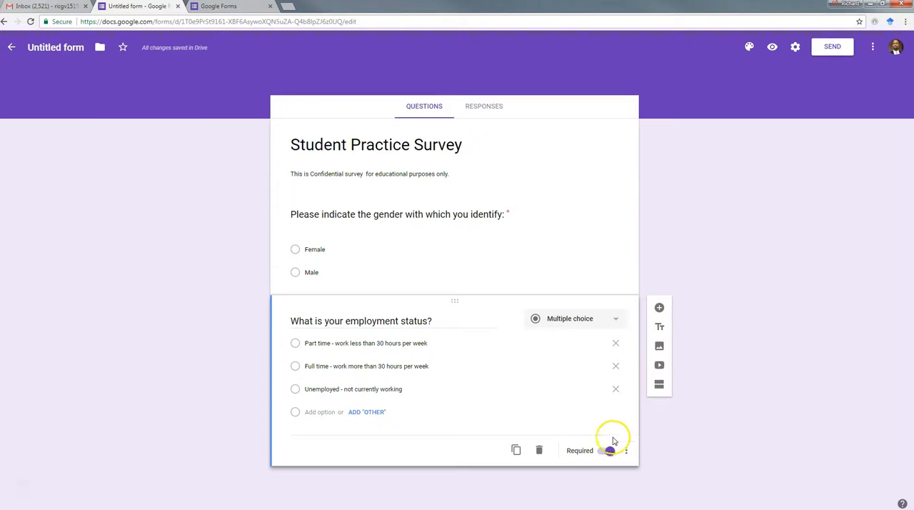
- Add a question reading "Please enter your age in years:" below the employment question
click(660, 308)
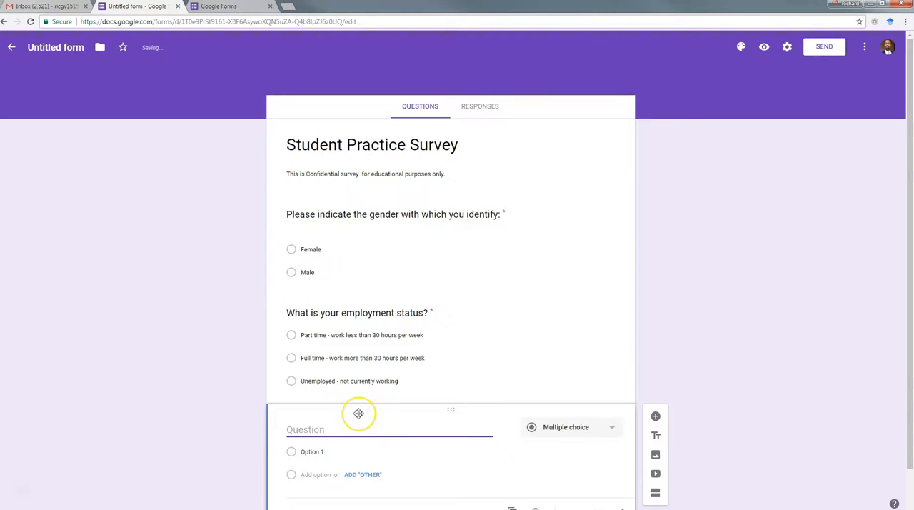
text(Ple)
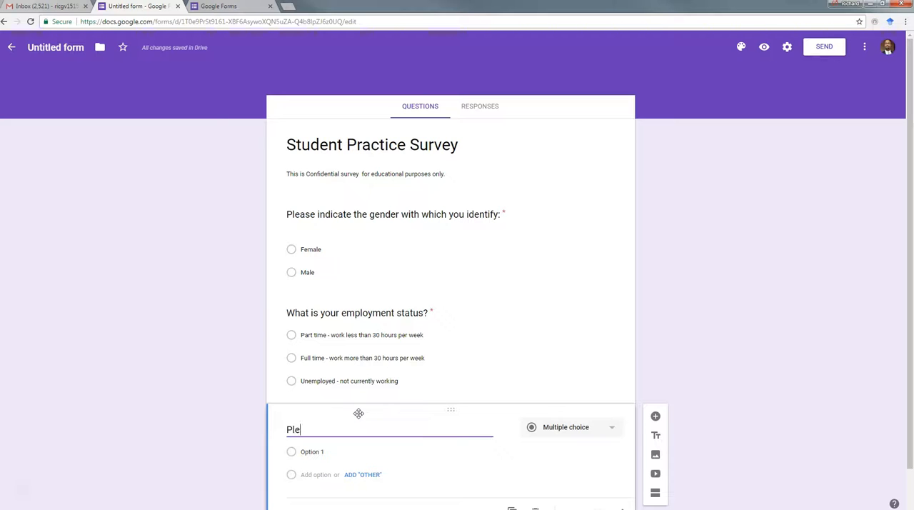
text(ase ente)
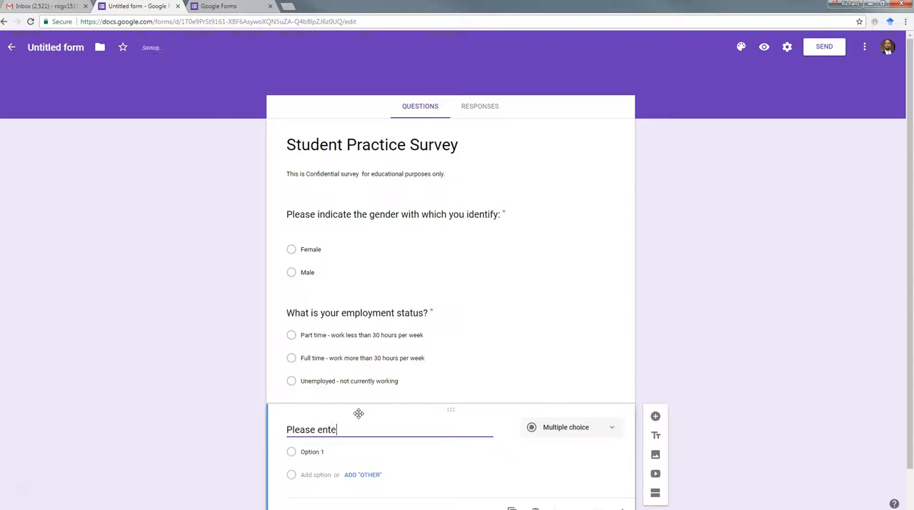
text(r you r age in)
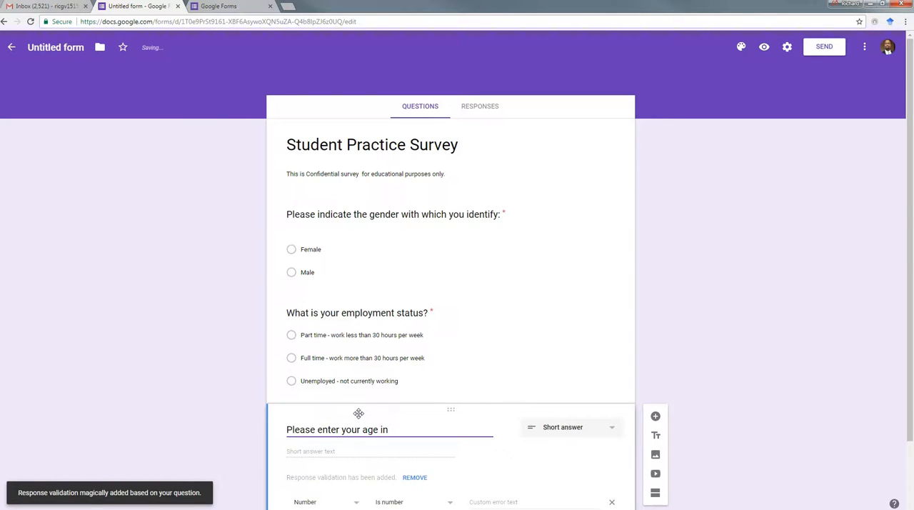
text( years)
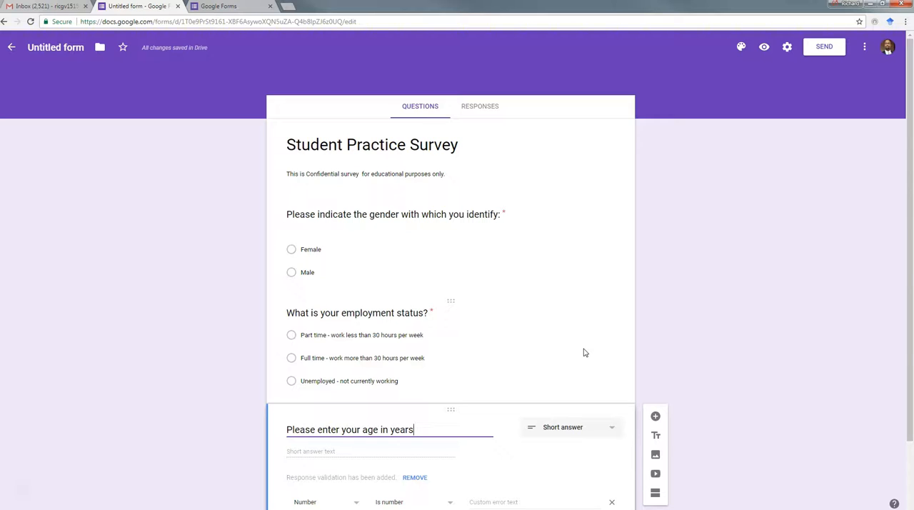
text(:)
click(867, 310)
- Keep the age question as a short answer accepting only numbers greater than 1, and make it required
scroll(844, 301, down, 1)
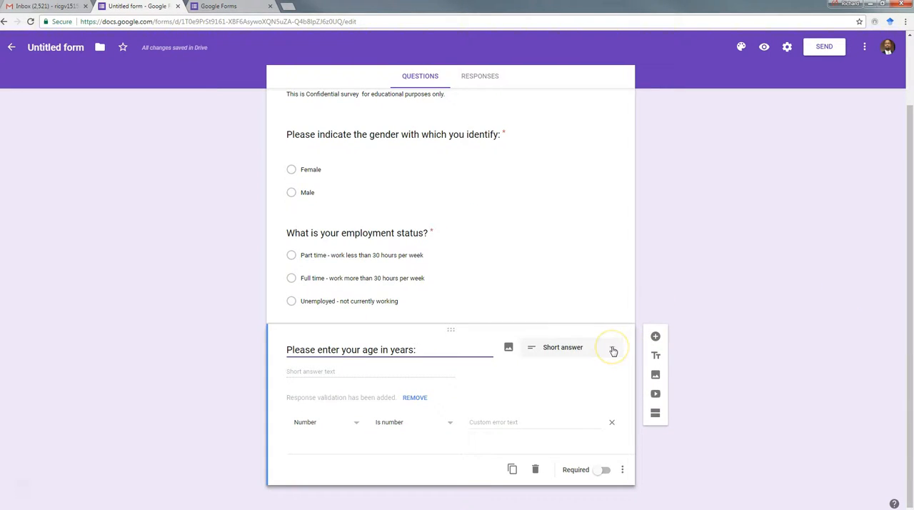
click(611, 349)
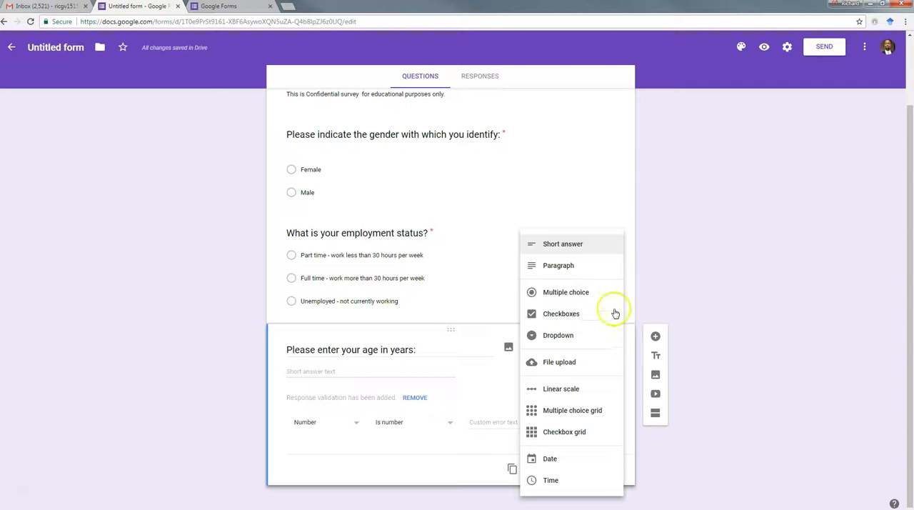
click(573, 246)
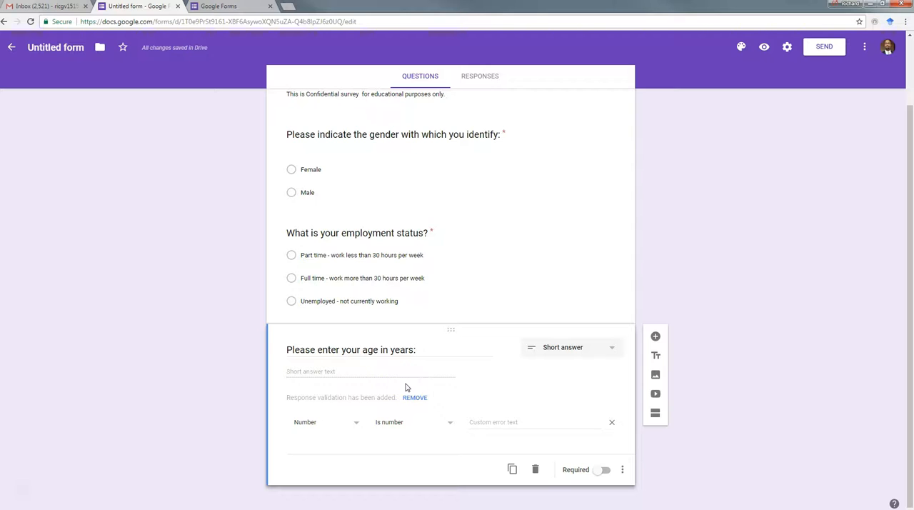
click(357, 426)
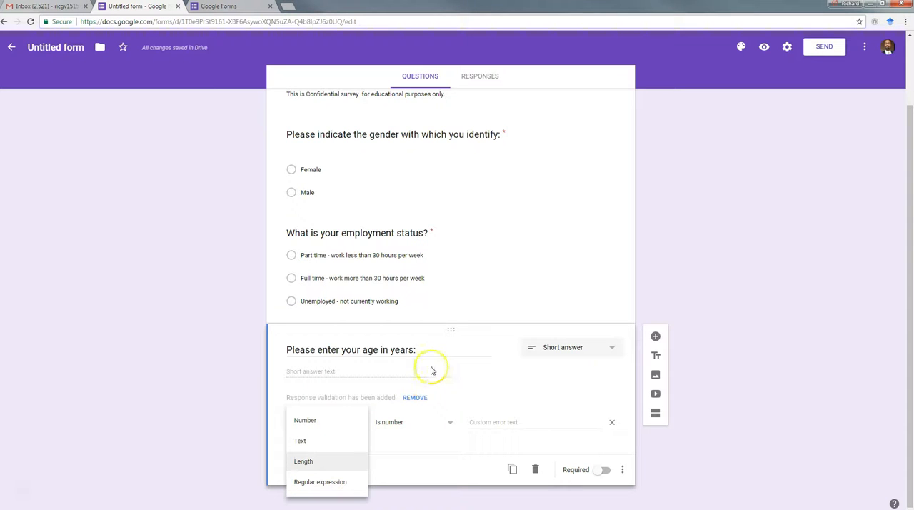
click(450, 426)
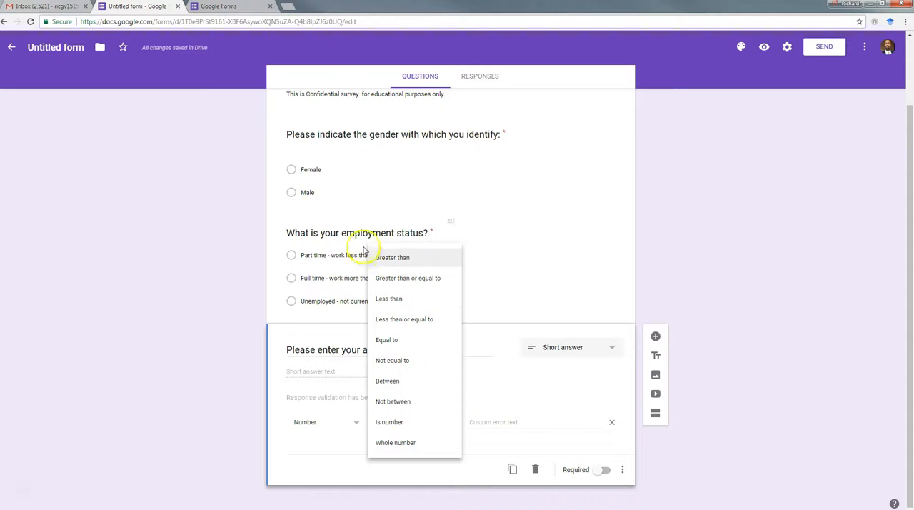
click(384, 258)
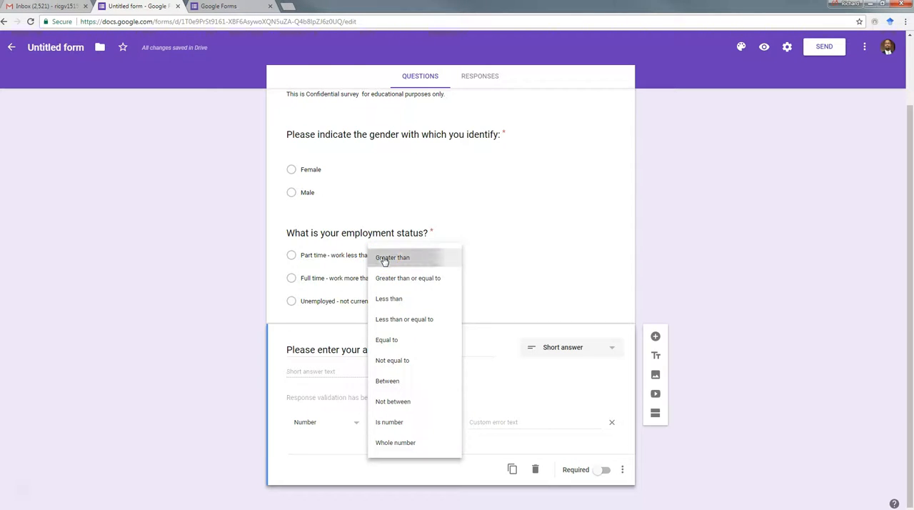
click(480, 422)
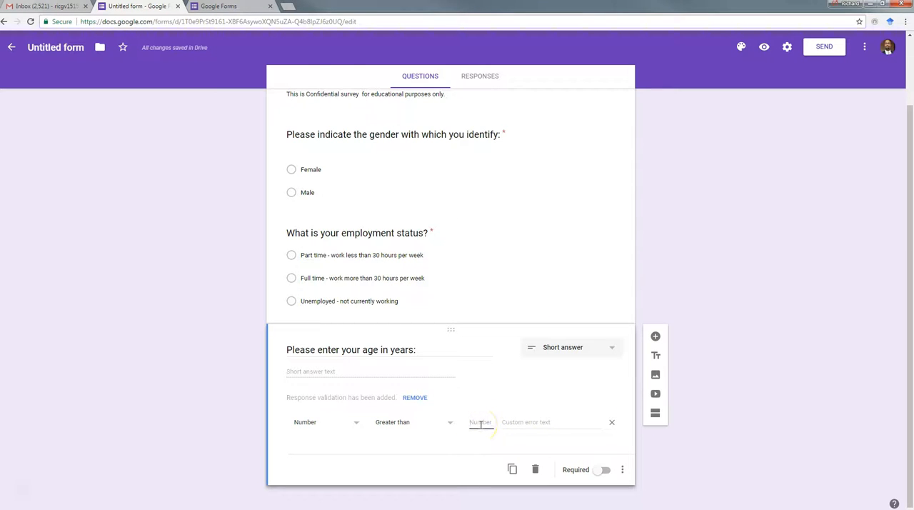
text(1)
click(512, 300)
click(604, 470)
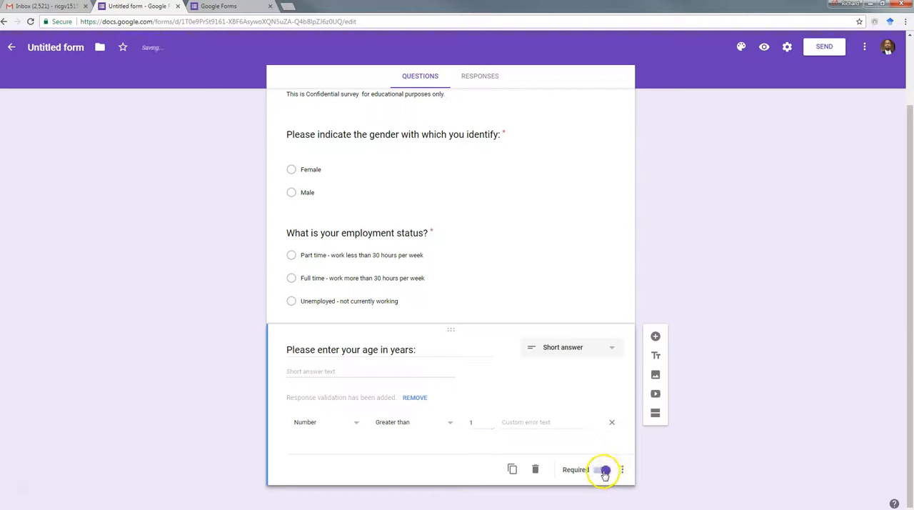
- Add a required short-answer question reading "How many minutes do you estimate you listen to music each week?" below the age question
click(655, 337)
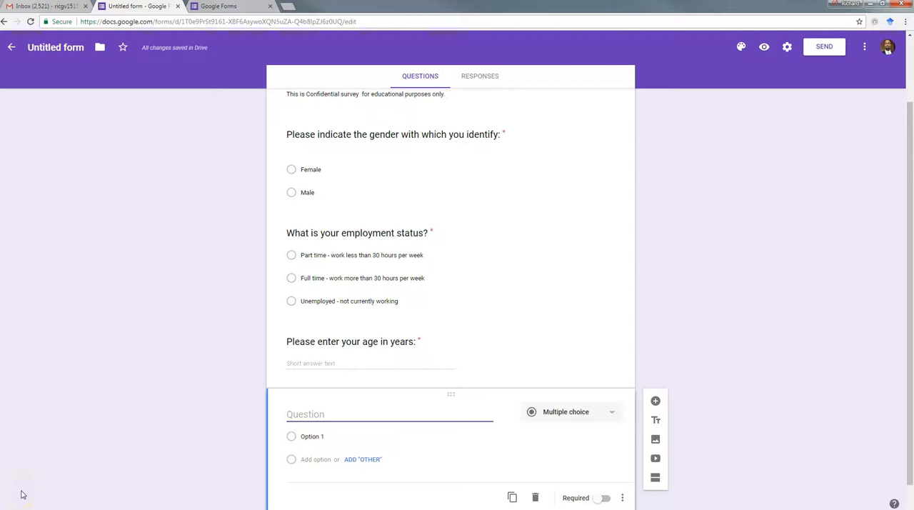
text(How many minutes do you estimate you listen to music each week?)
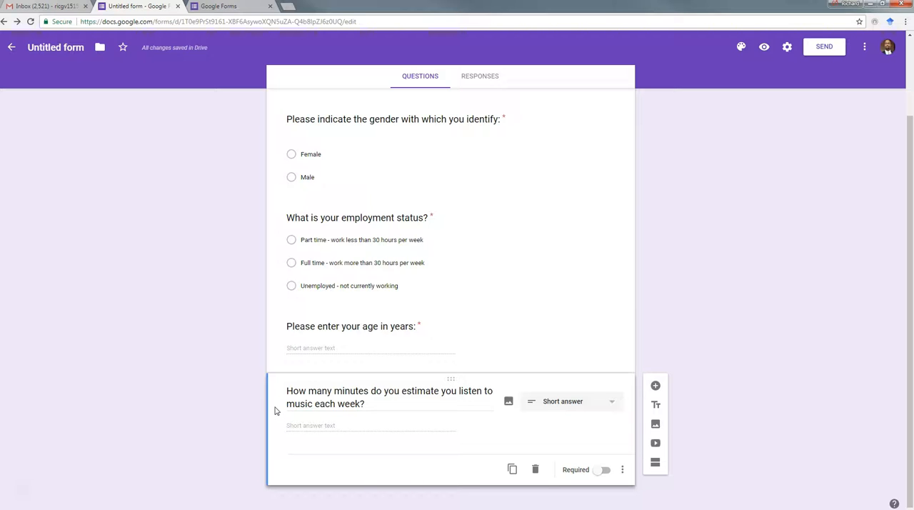
click(604, 474)
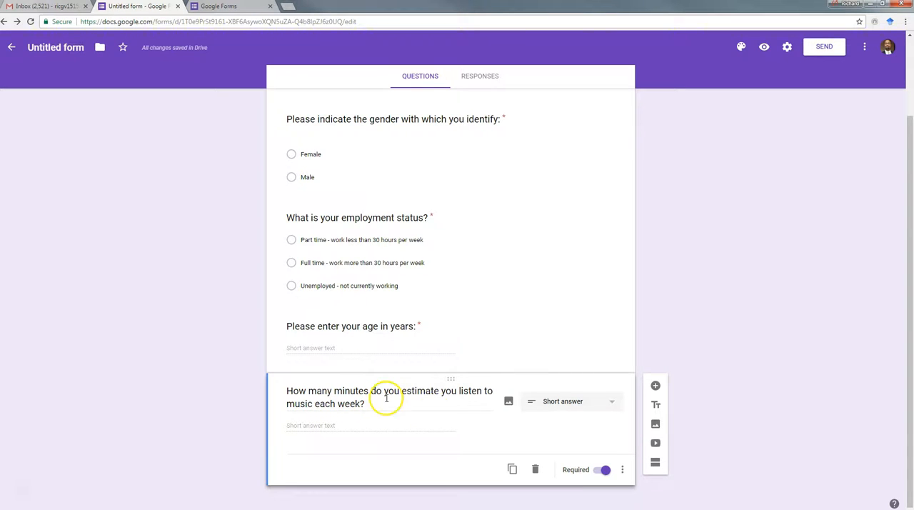
- Add response validation to the music question so it accepts only numbers greater than or equal to 0
click(624, 472)
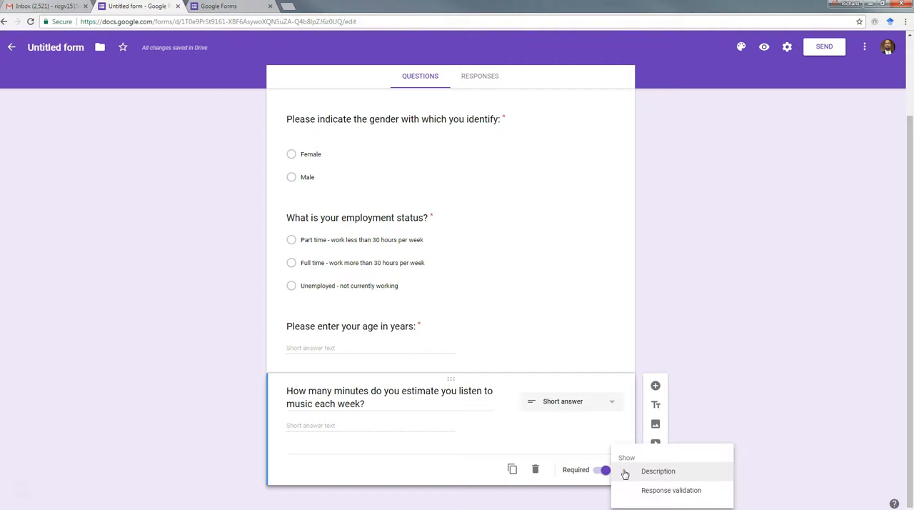
click(657, 492)
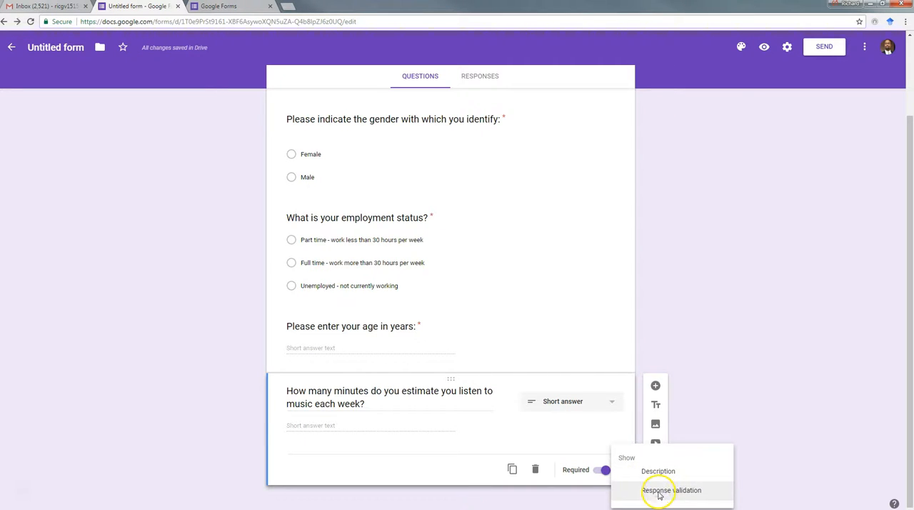
scroll(209, 404, down, 1)
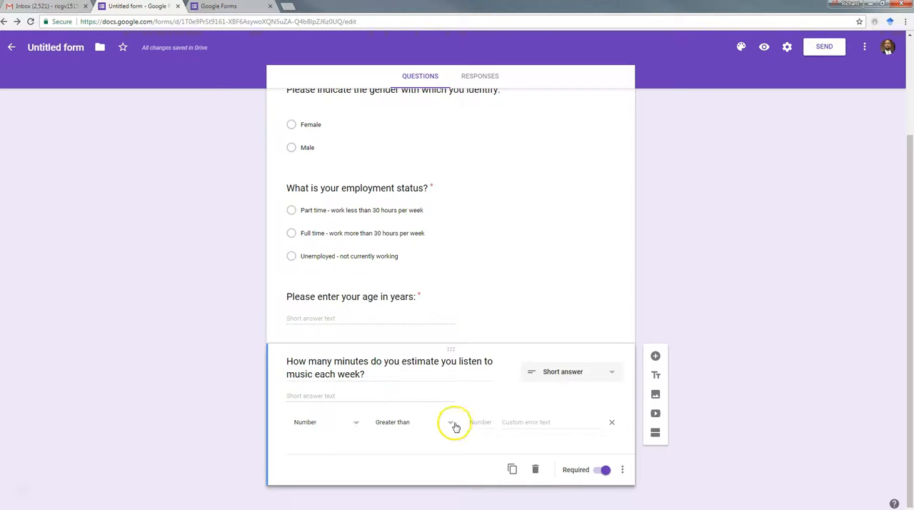
click(478, 422)
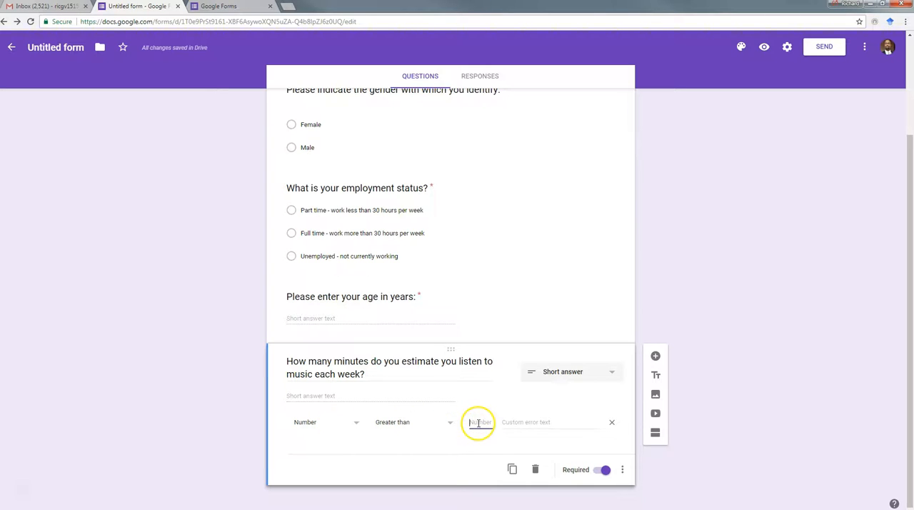
text(0)
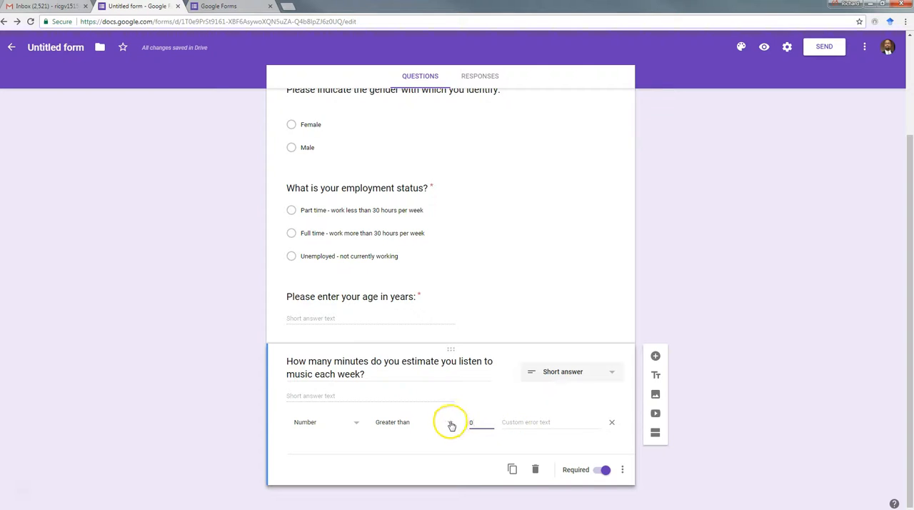
click(451, 424)
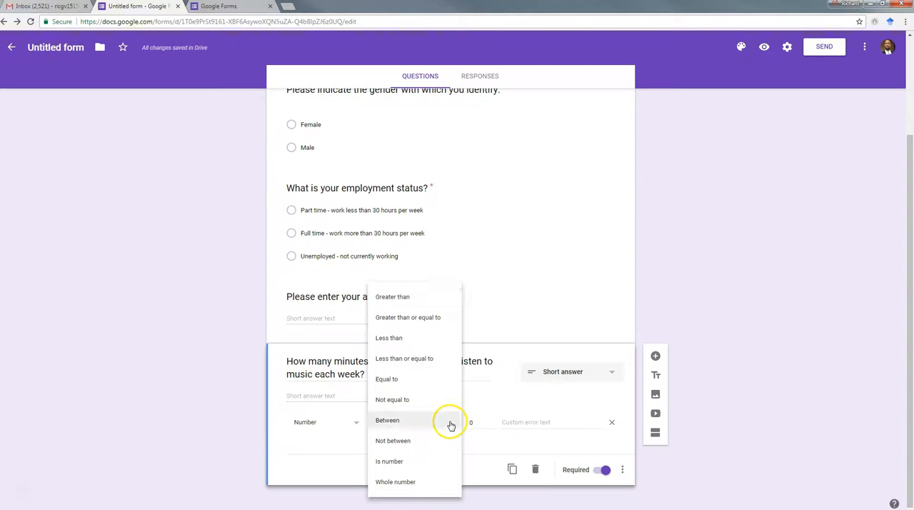
click(407, 320)
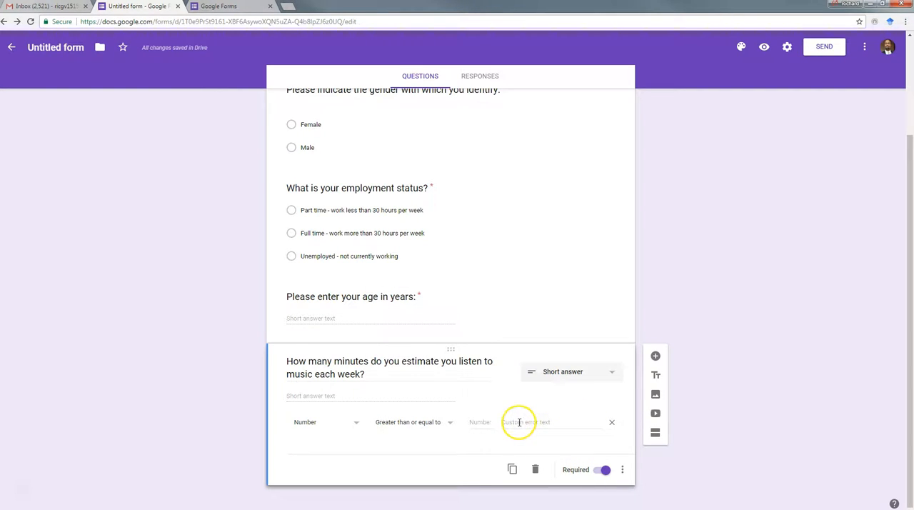
click(489, 422)
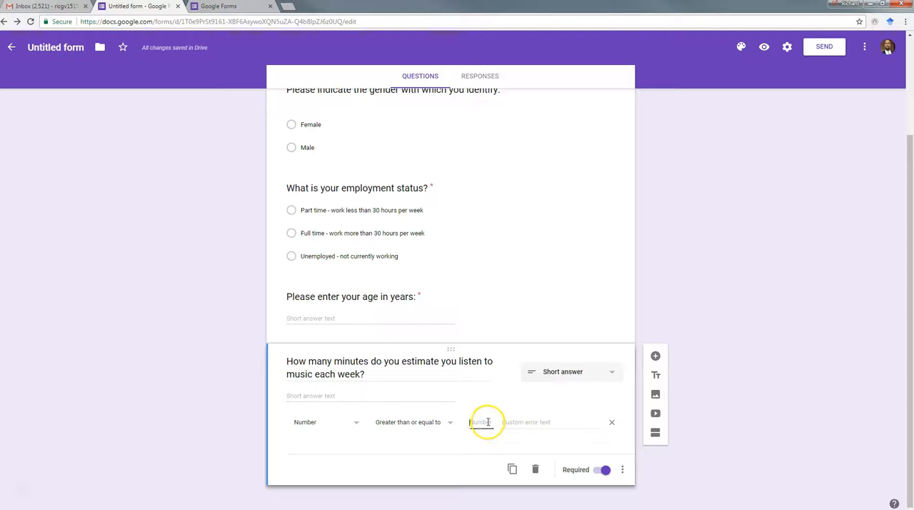
text(0)
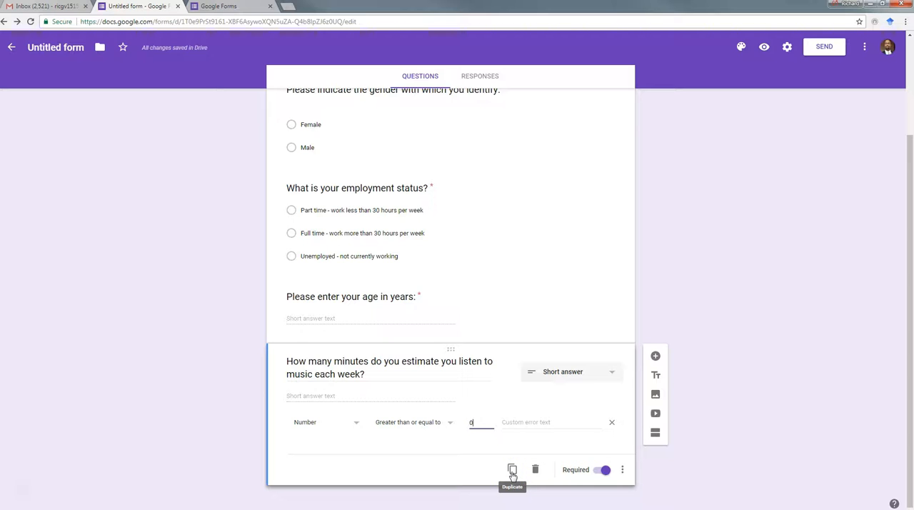
click(511, 471)
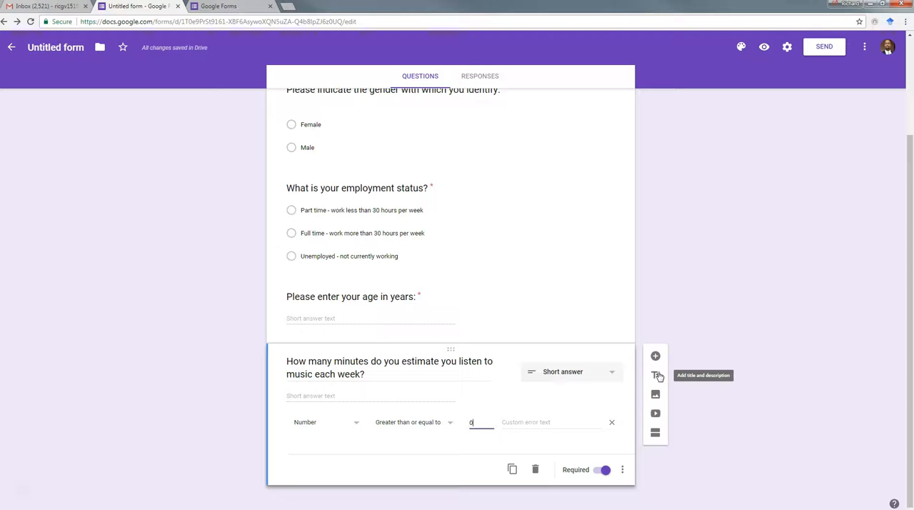
click(657, 395)
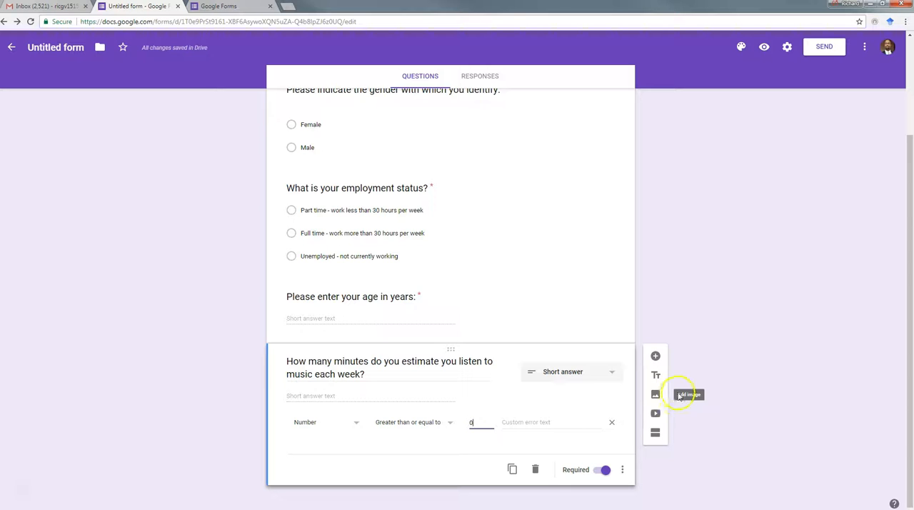
click(658, 418)
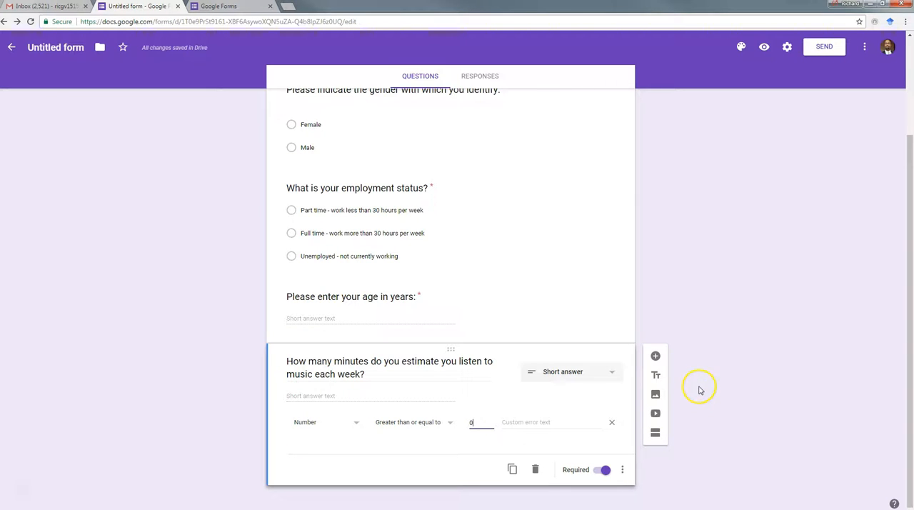
click(612, 374)
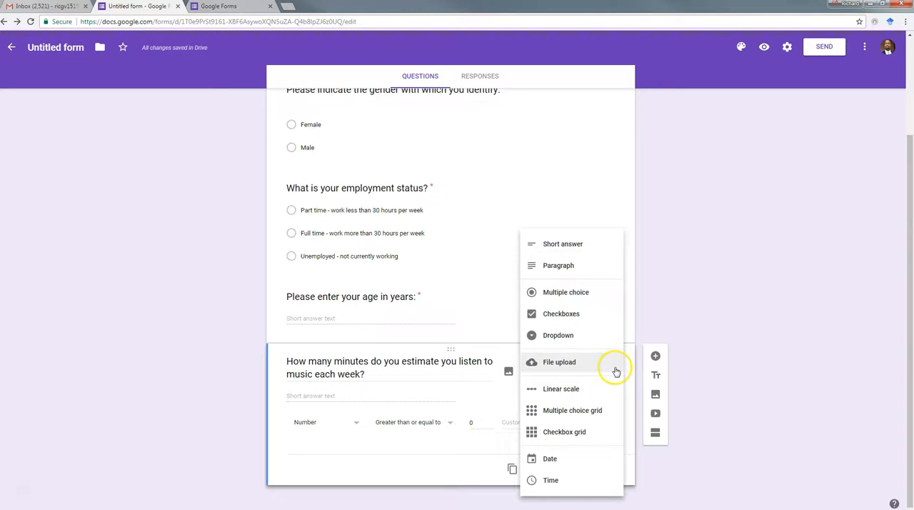
click(700, 261)
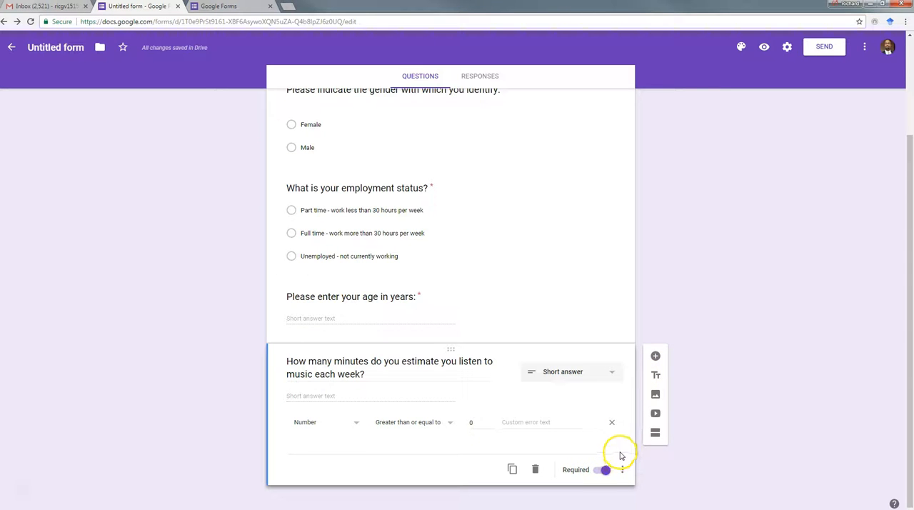
- Add a required short-answer question about a reasonable price for a college textbook used in one three credit course, accepting numbers greater than or equal to 5
click(655, 355)
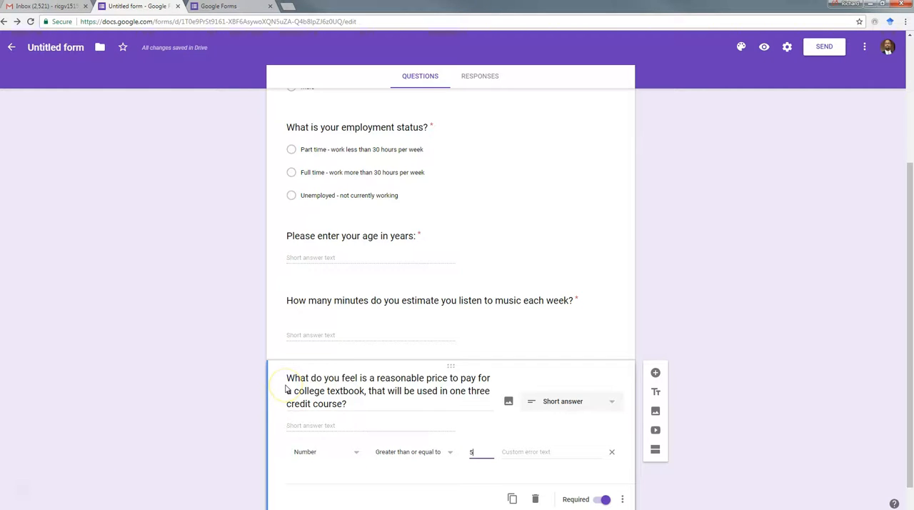
click(258, 410)
click(611, 404)
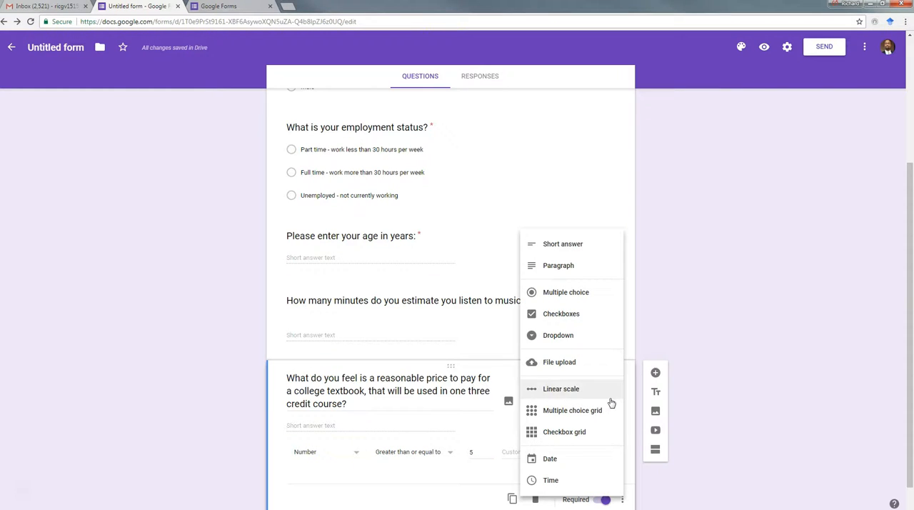
click(350, 472)
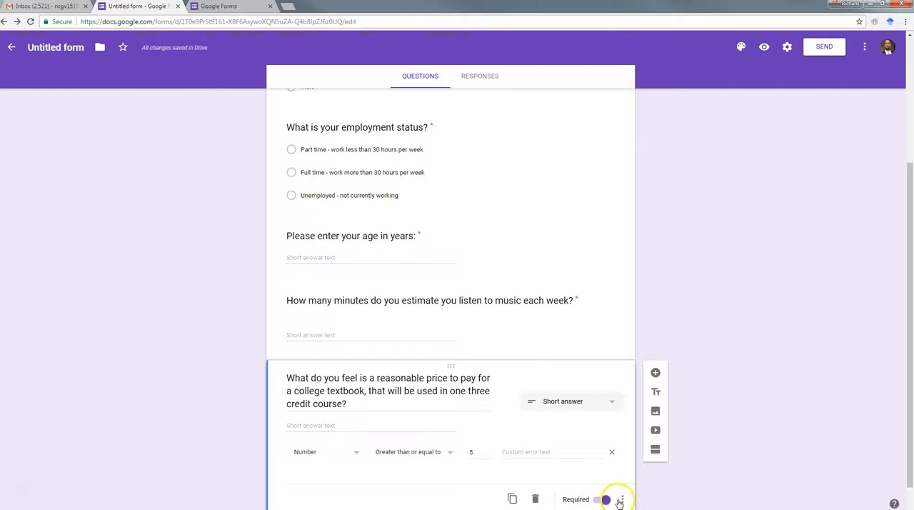
scroll(671, 464, down, 1)
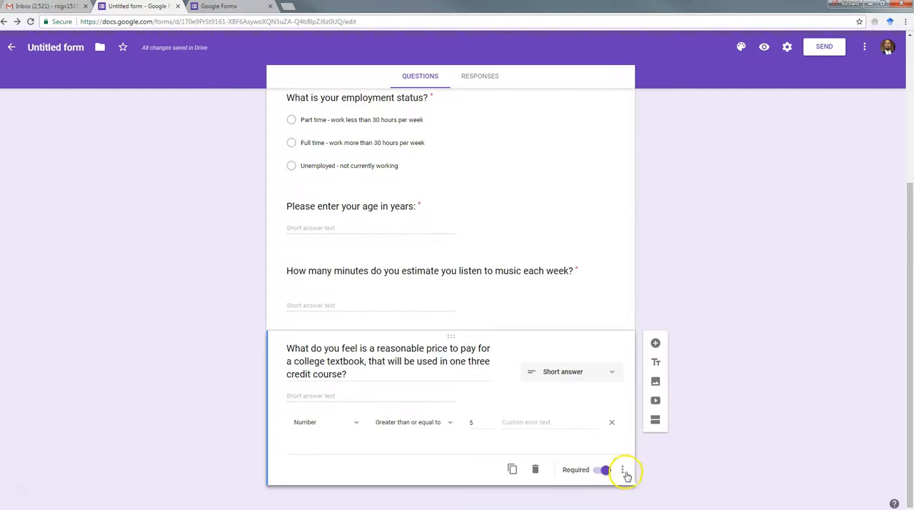
click(622, 471)
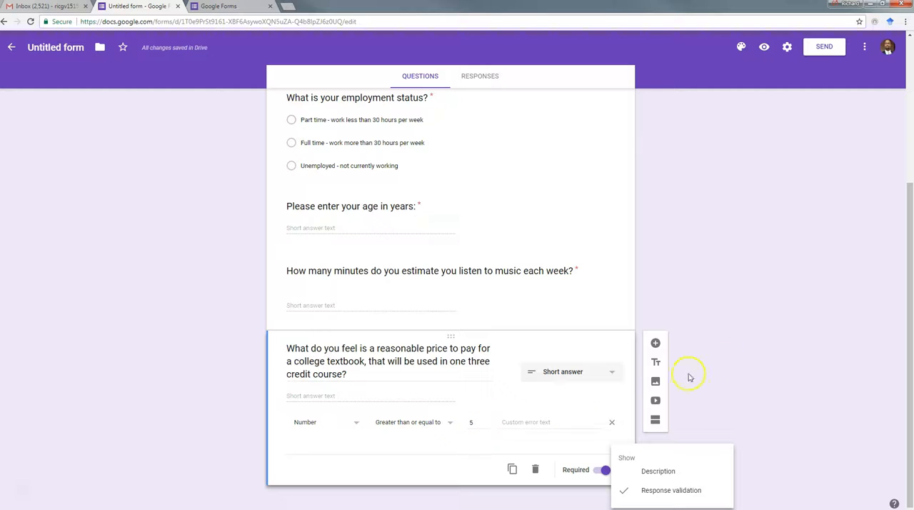
click(723, 353)
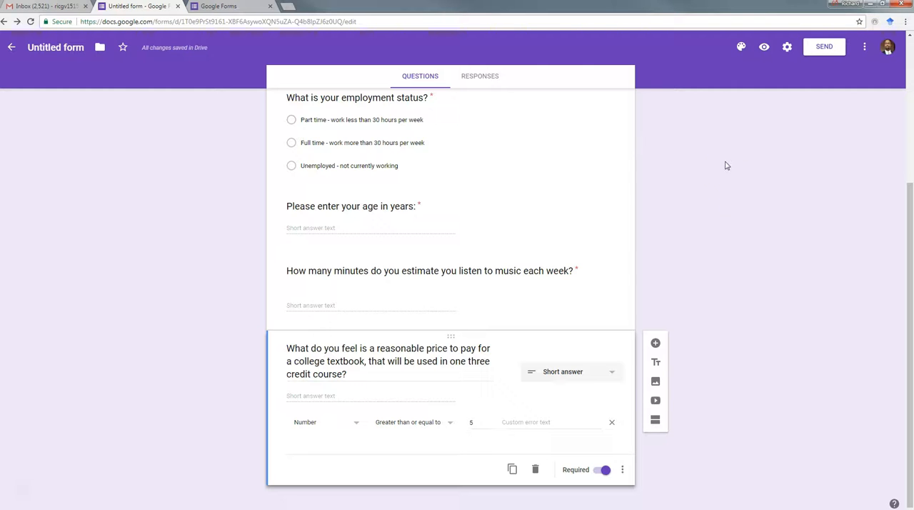
- Copy the form's shareable link as a shortened URL and close the sending options
click(818, 48)
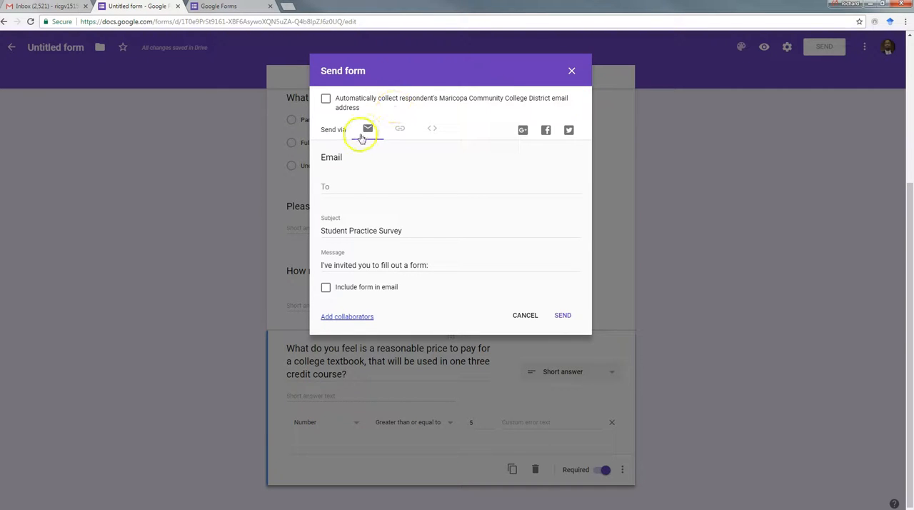
click(399, 131)
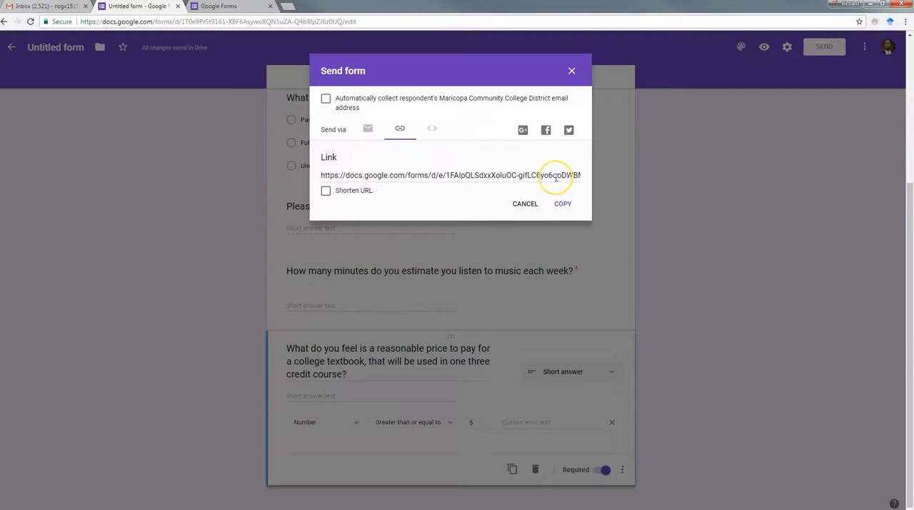
click(327, 193)
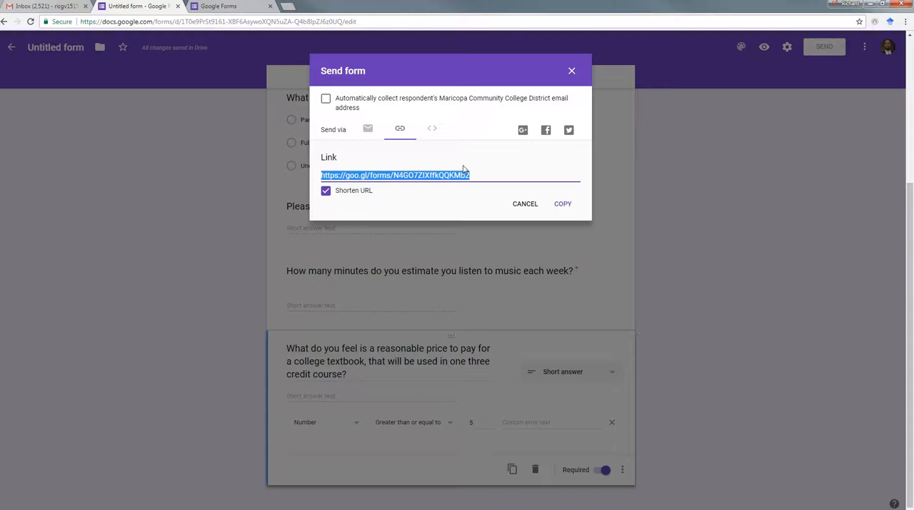
click(564, 205)
click(571, 73)
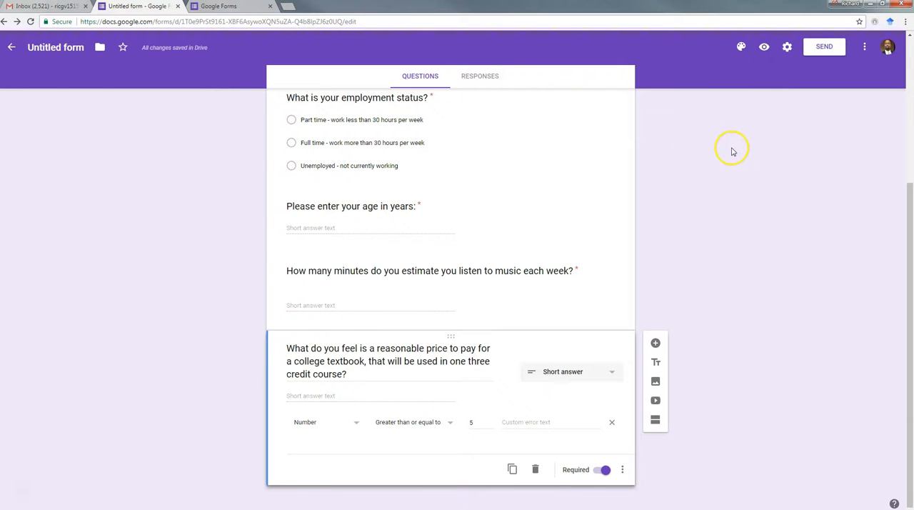
- Rename the untitled form file as Student Practice Survey
click(30, 47)
click(87, 118)
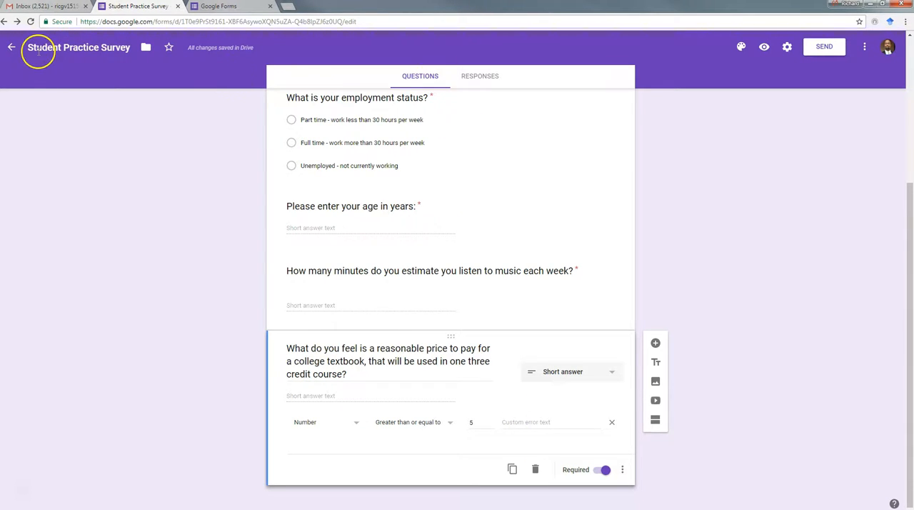
scroll(783, 216, up, 4)
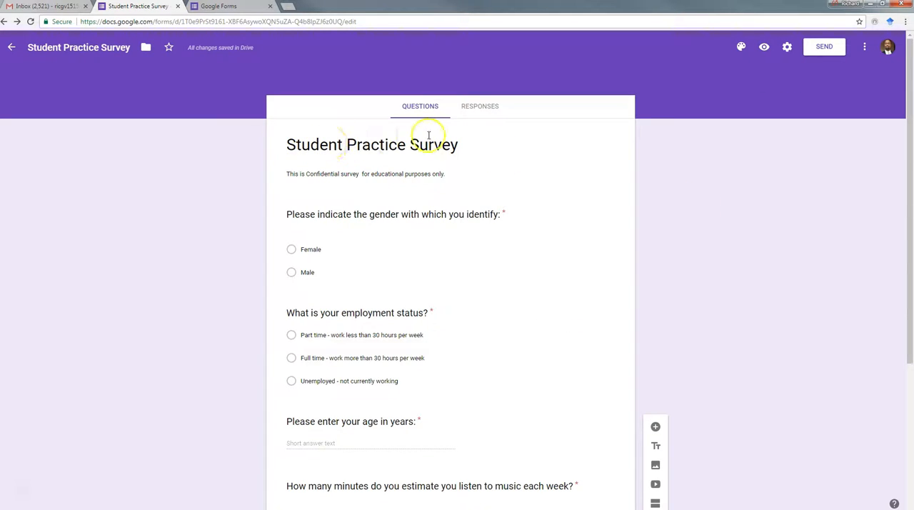
- Reopen Student Practice Survey from the recent forms list to view its responses, and return to the list
click(10, 50)
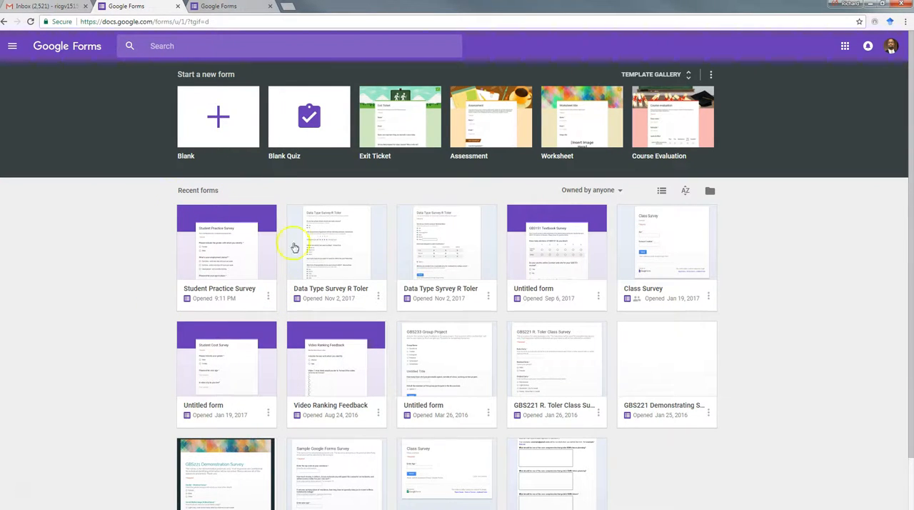
click(219, 308)
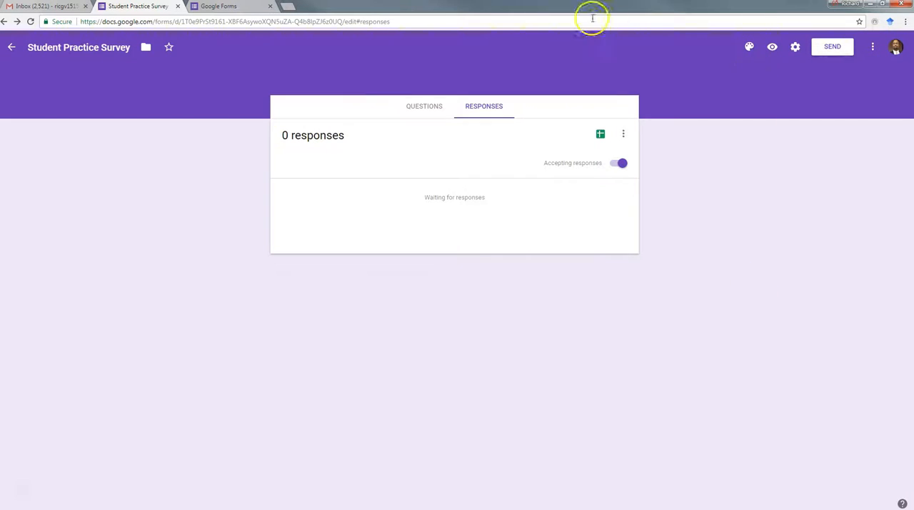
click(19, 46)
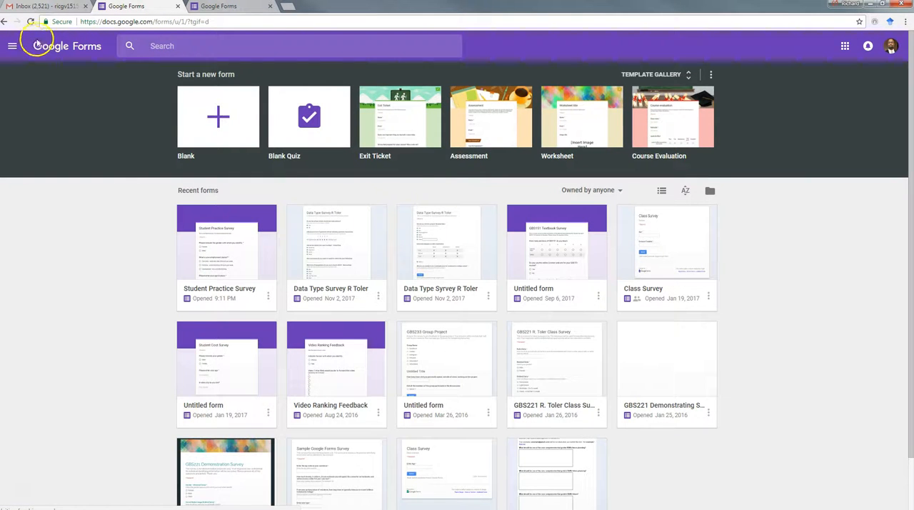
- Switch to Gmail and compose a new message to your own college e-mail address with the subject "Please take the survey"
click(48, 6)
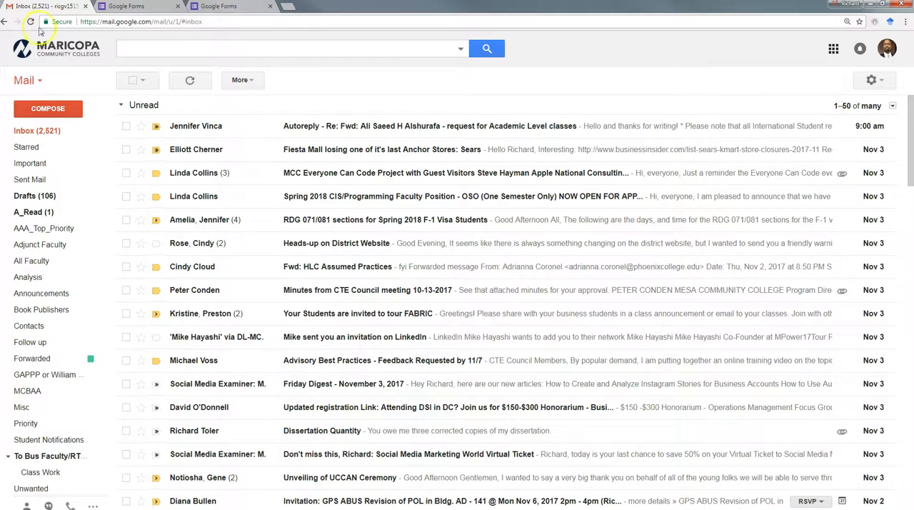
click(25, 136)
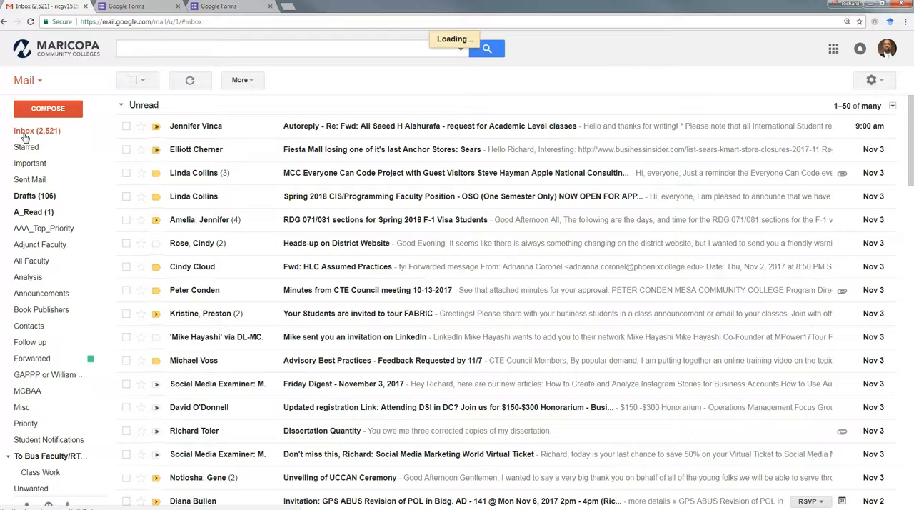
click(45, 111)
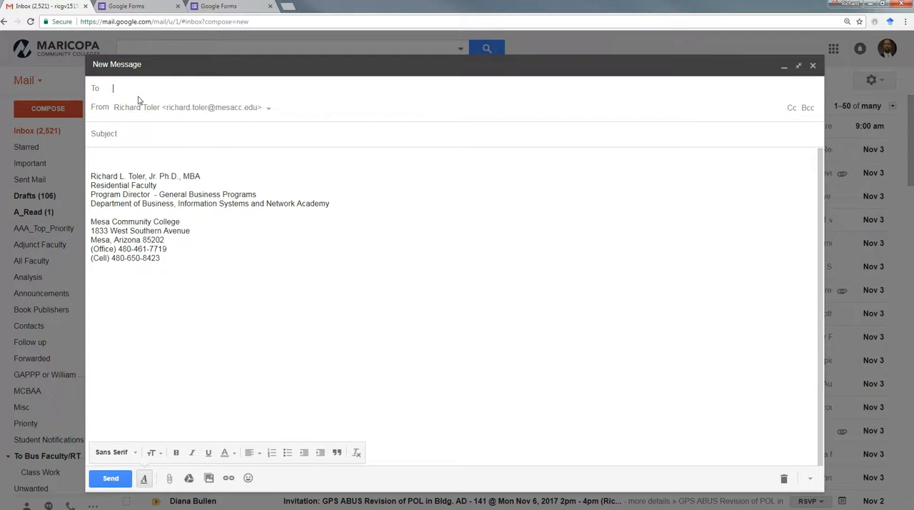
text(rich)
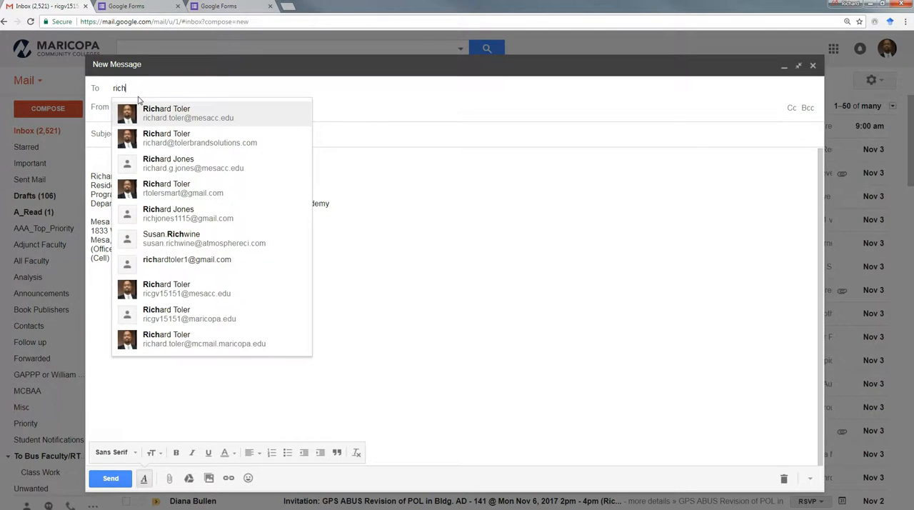
click(162, 114)
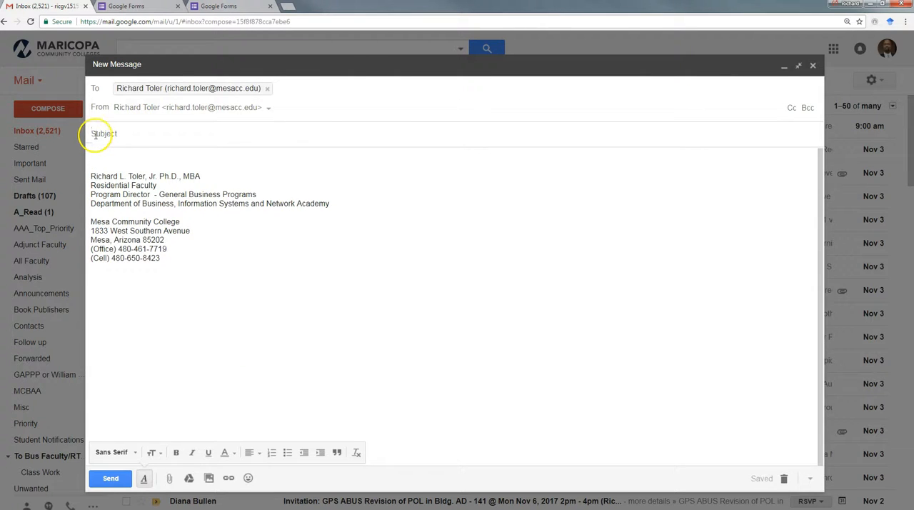
click(96, 135)
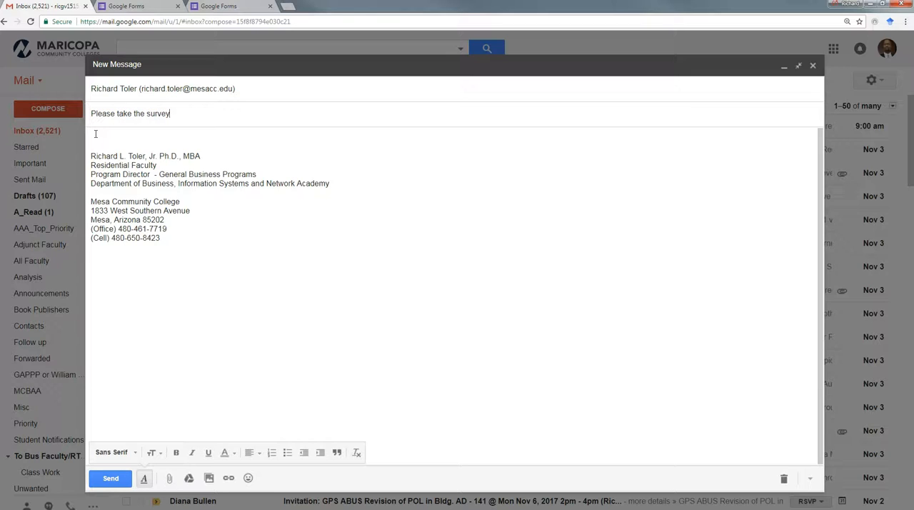
- Insert the copied short survey URL as a web address link in the message body above the signature
click(95, 133)
click(96, 138)
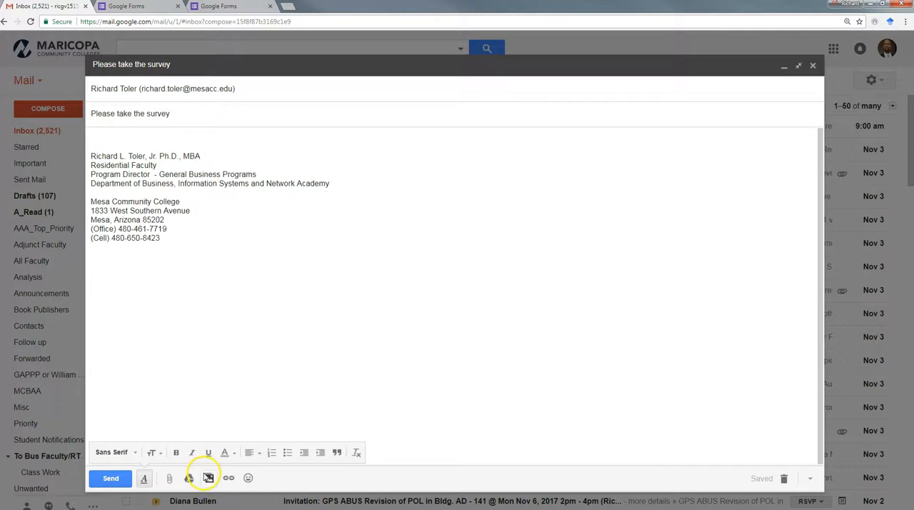
click(229, 478)
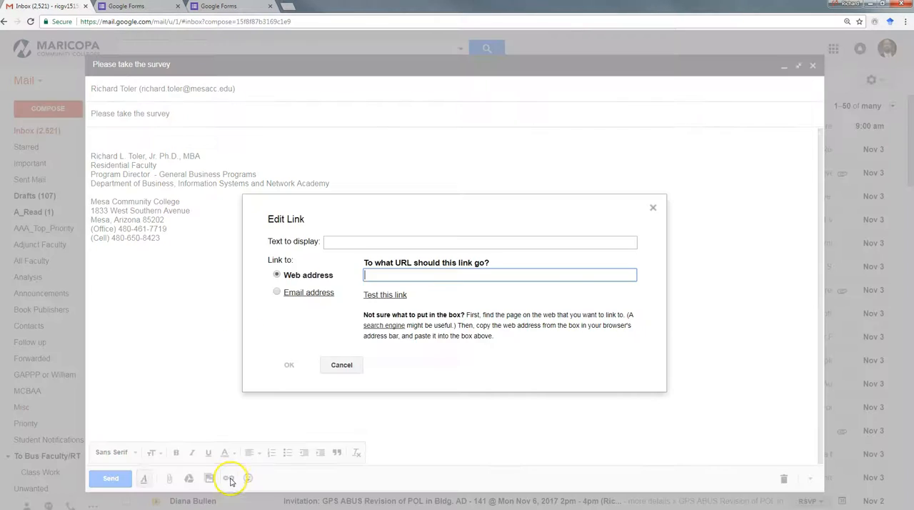
right_click(384, 277)
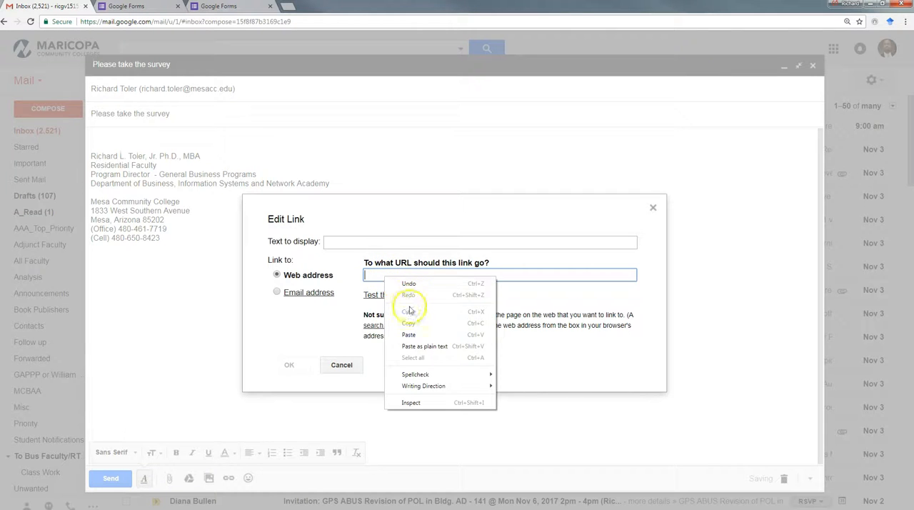
click(411, 335)
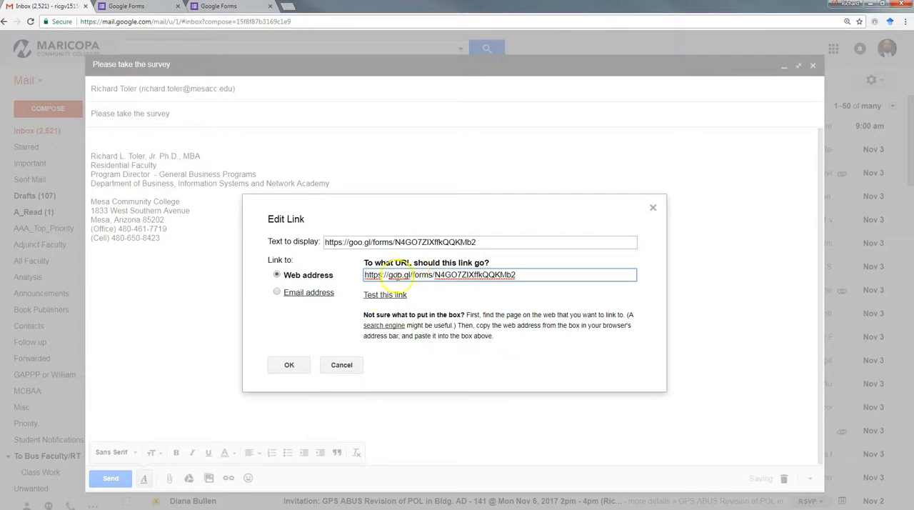
click(289, 365)
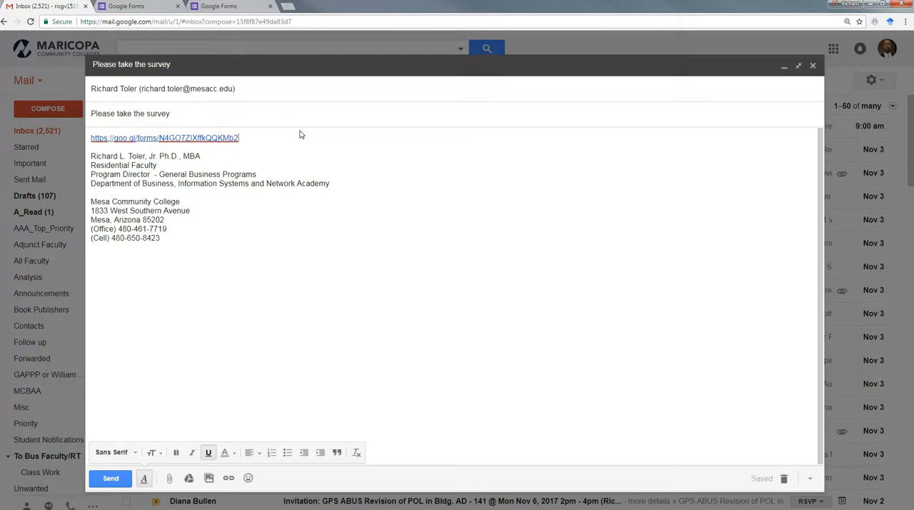
- Add a second link two lines below the first, displaying "Click here to take the survey" and leading to the copied survey URL
key(Return)
key(Return)
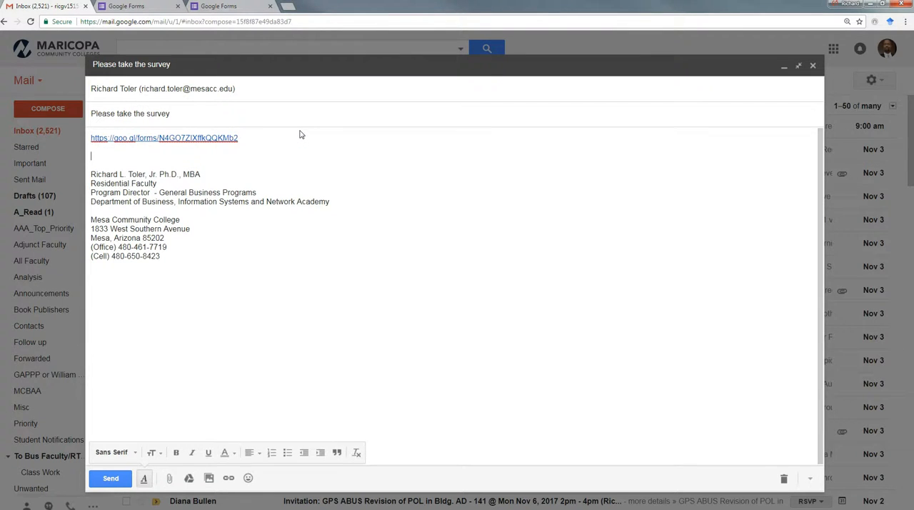
click(229, 479)
click(359, 243)
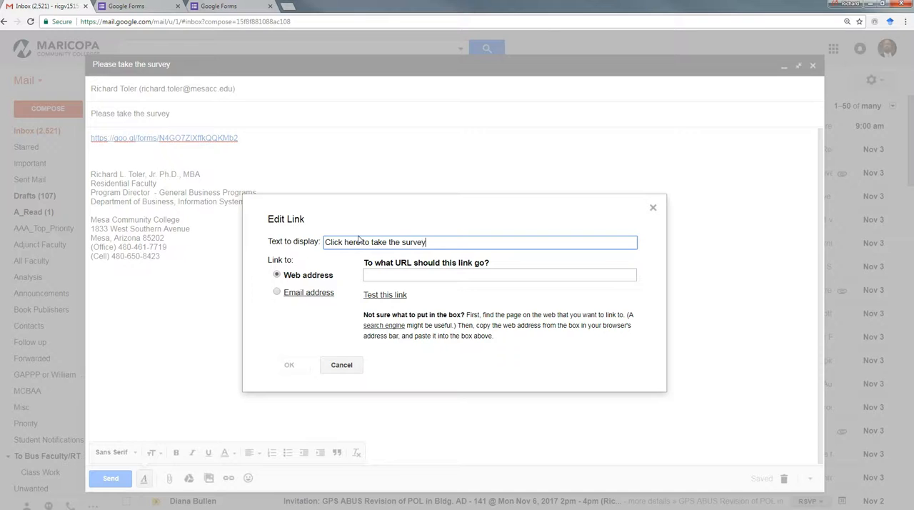
click(404, 275)
right_click(412, 277)
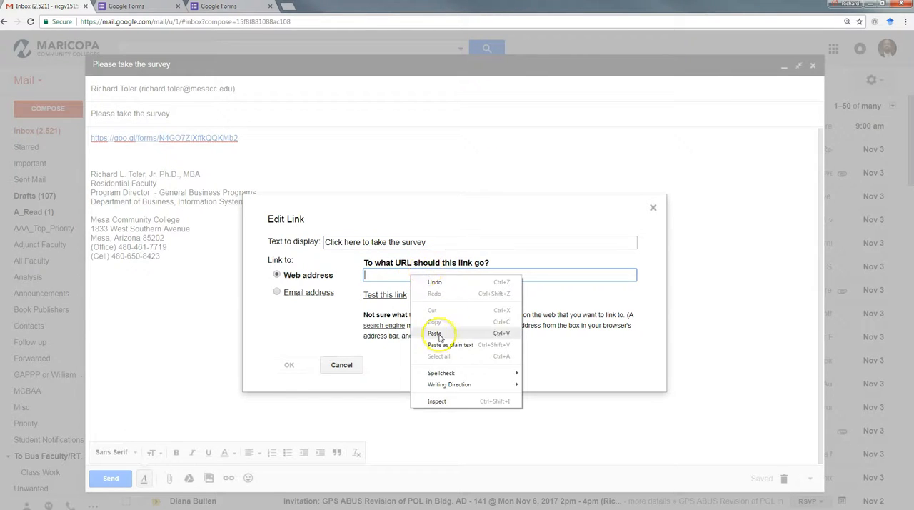
click(435, 333)
click(291, 367)
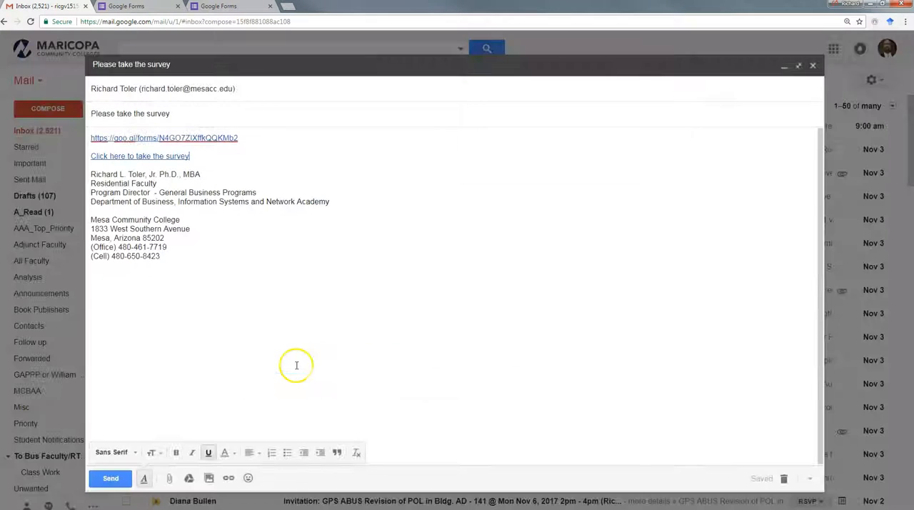
click(368, 201)
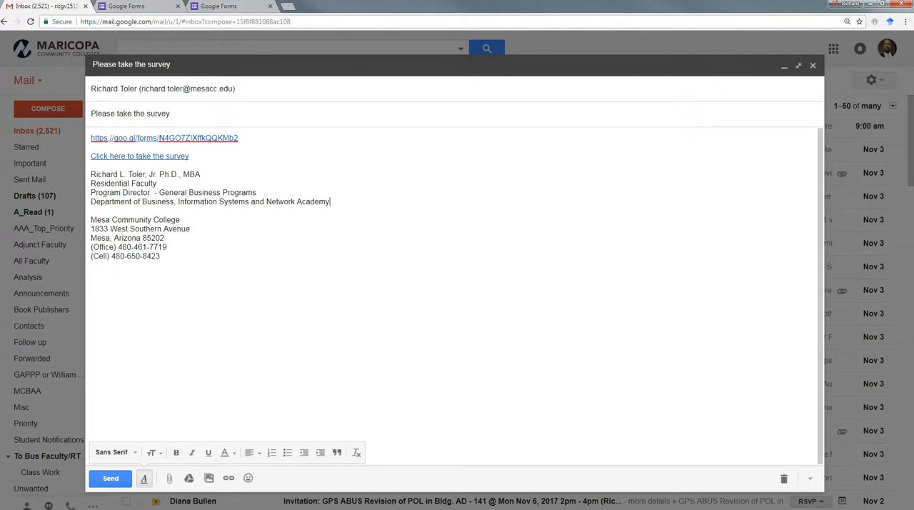
- Send the message, and open the survey through the "Click here to take the survey" link in the received e-mail
click(111, 477)
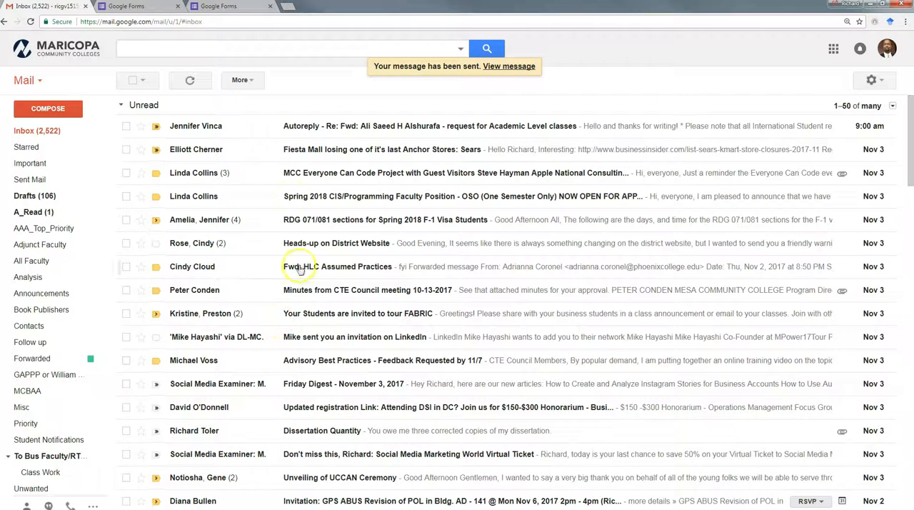
click(190, 83)
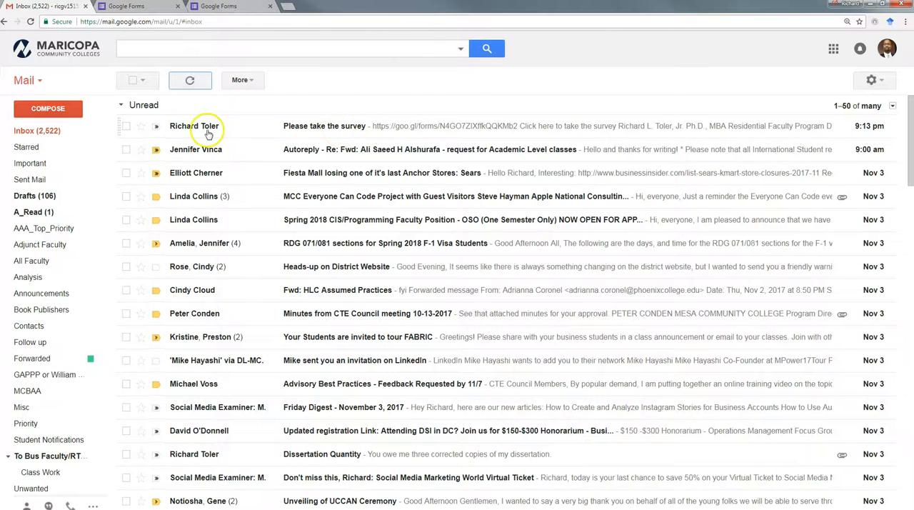
click(350, 130)
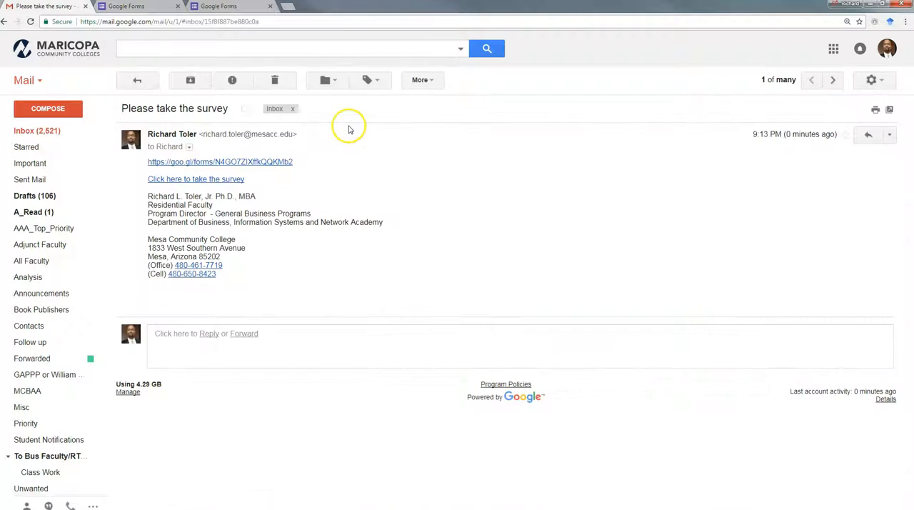
click(198, 179)
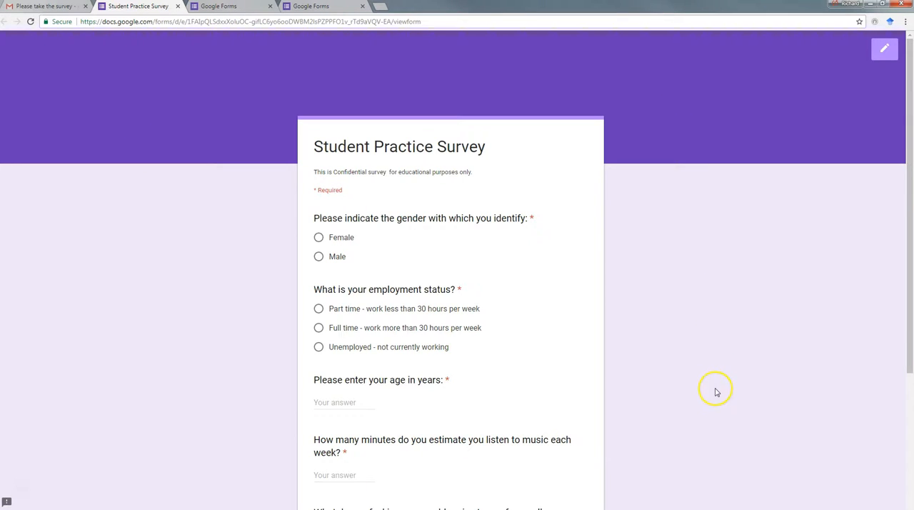
- Answer the survey's first three questions with Male, Full time - work more than 30 hours per week, and age 45
click(319, 259)
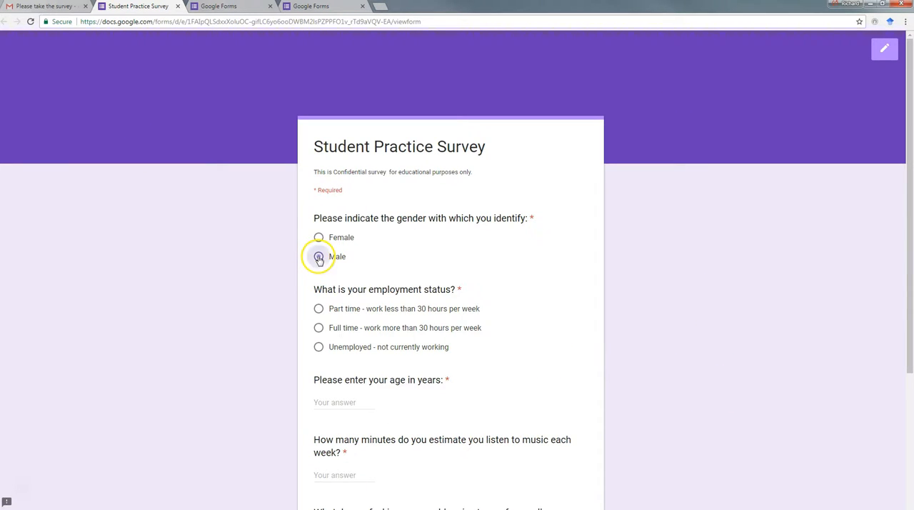
click(319, 329)
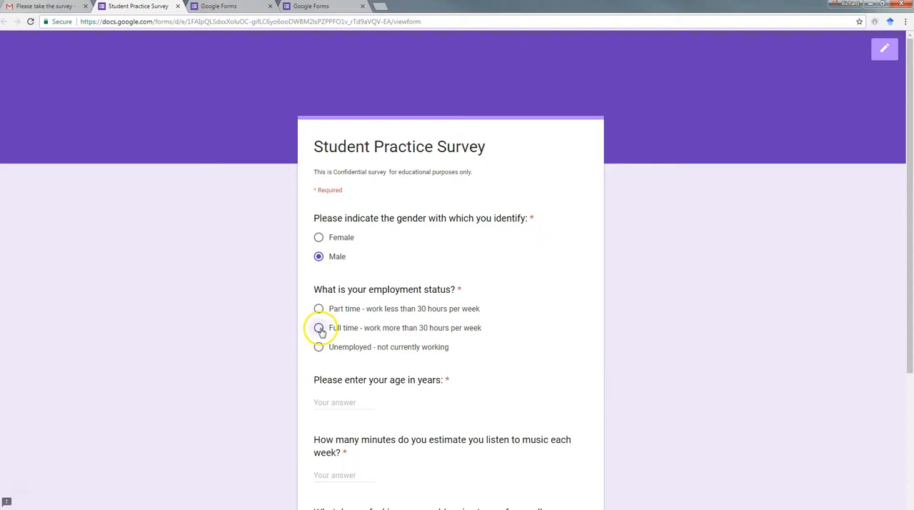
scroll(583, 331, down, 2)
click(334, 306)
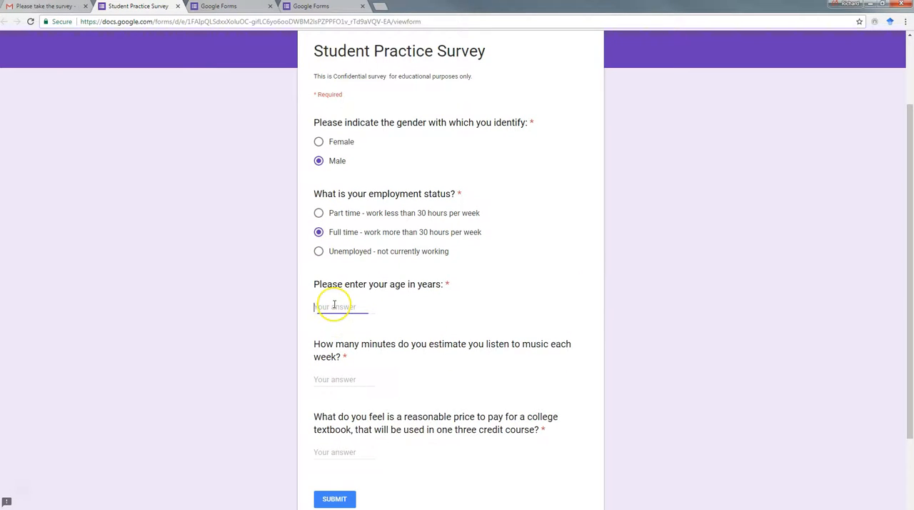
text(45)
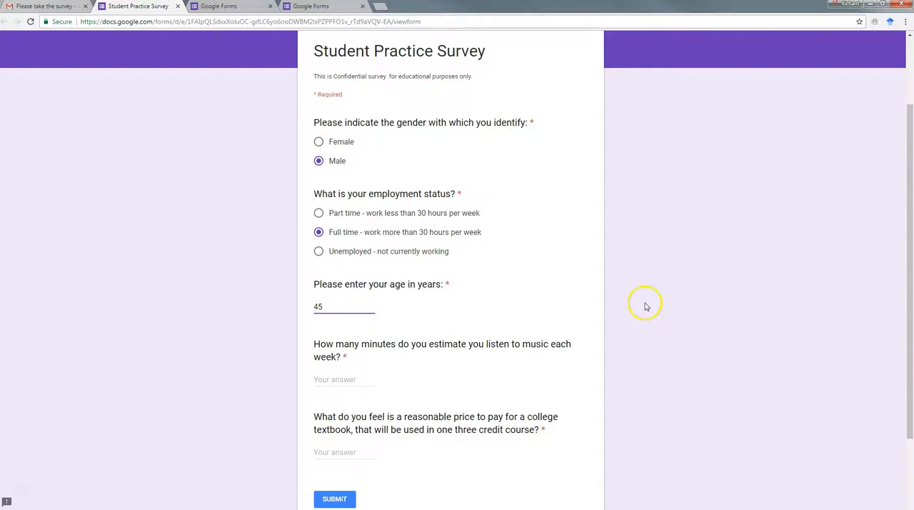
- Answer 70 minutes for weekly music listening and 65.00 for the reasonable textbook price
scroll(645, 307, down, 3)
click(334, 279)
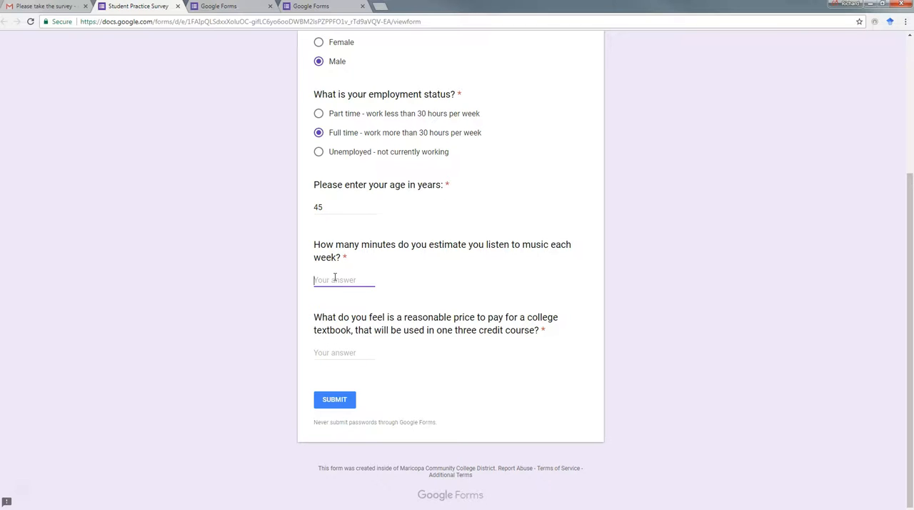
click(353, 279)
text(7)
click(330, 354)
text(65)
- Submit the completed survey response, and open the Student Practice Survey form for editing from the recent forms
click(336, 400)
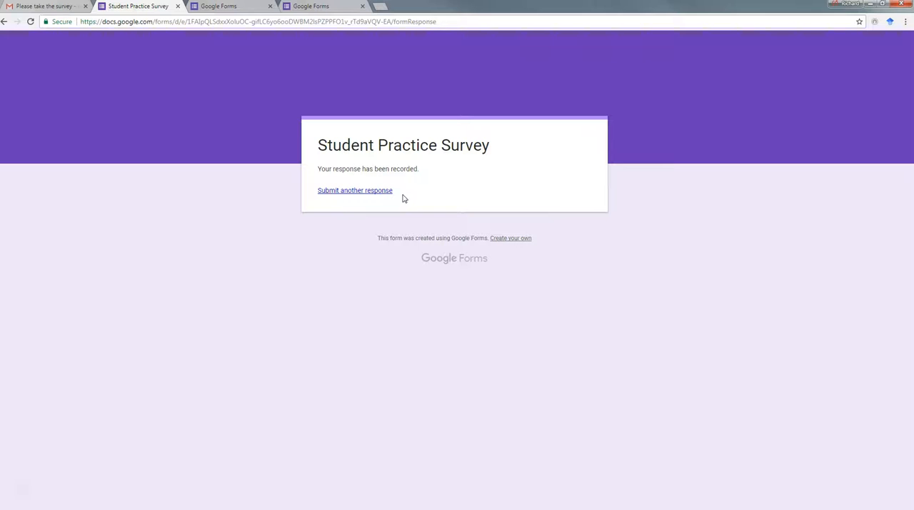
click(218, 7)
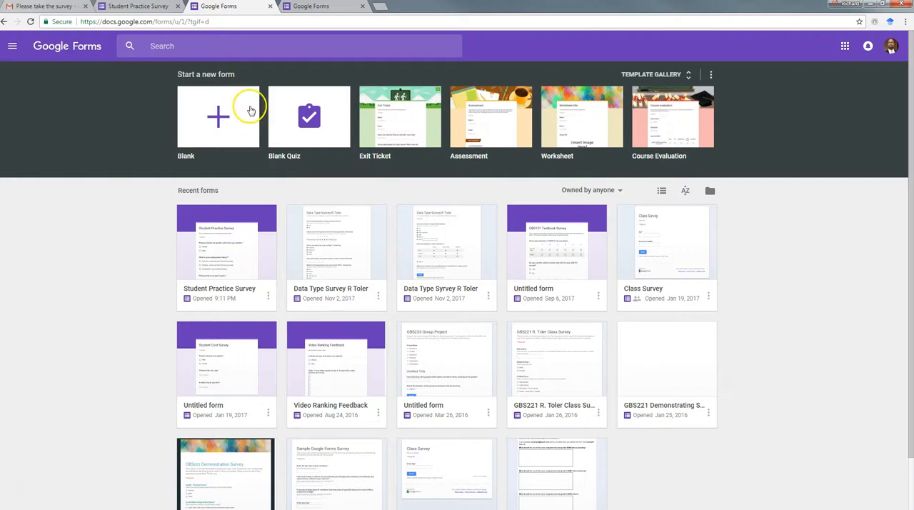
click(217, 292)
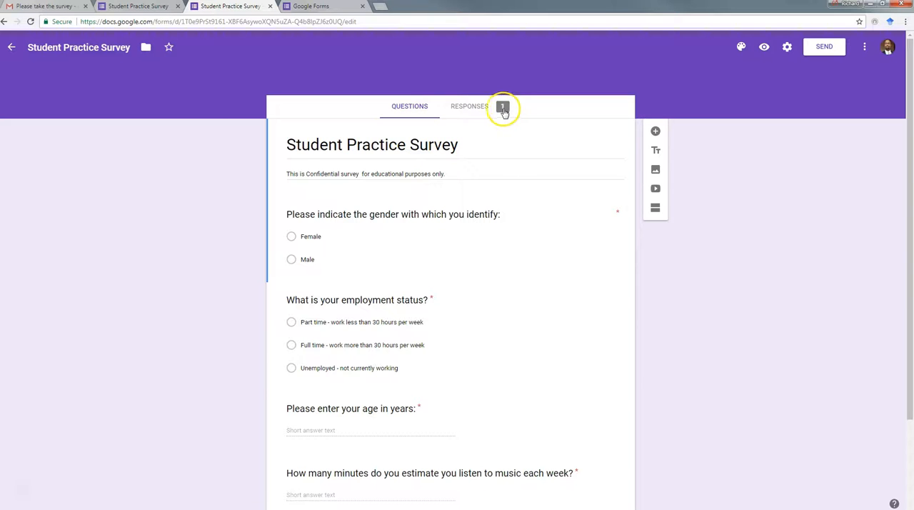
- Review the form's response summary from the gender question through to the textbook price question
click(478, 111)
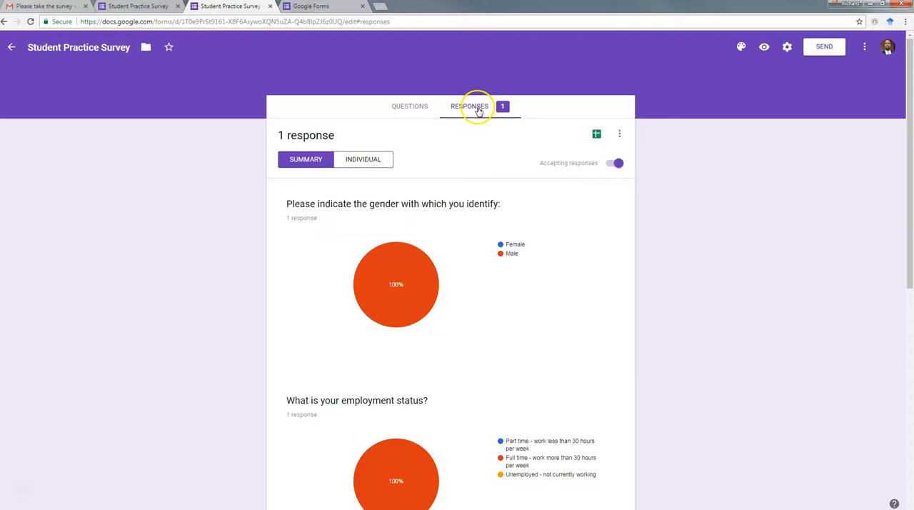
scroll(450, 235, down, 5)
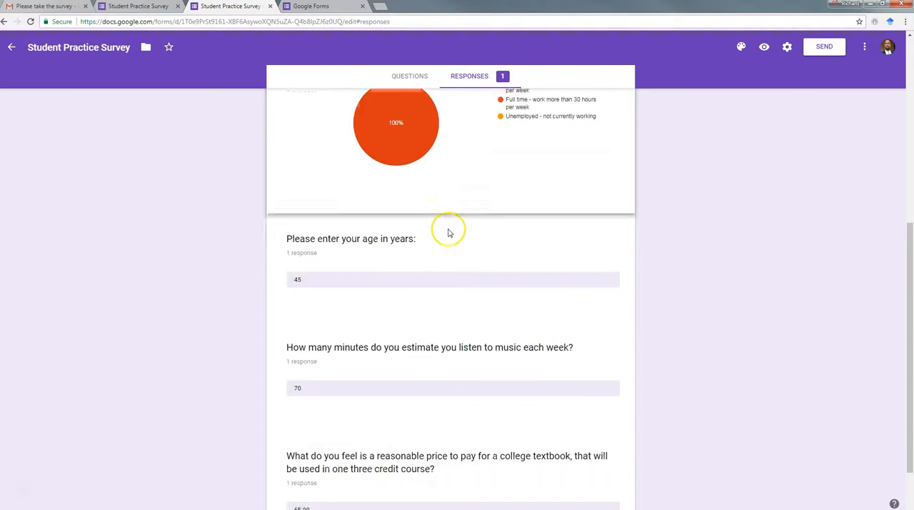
scroll(448, 233, down, 1)
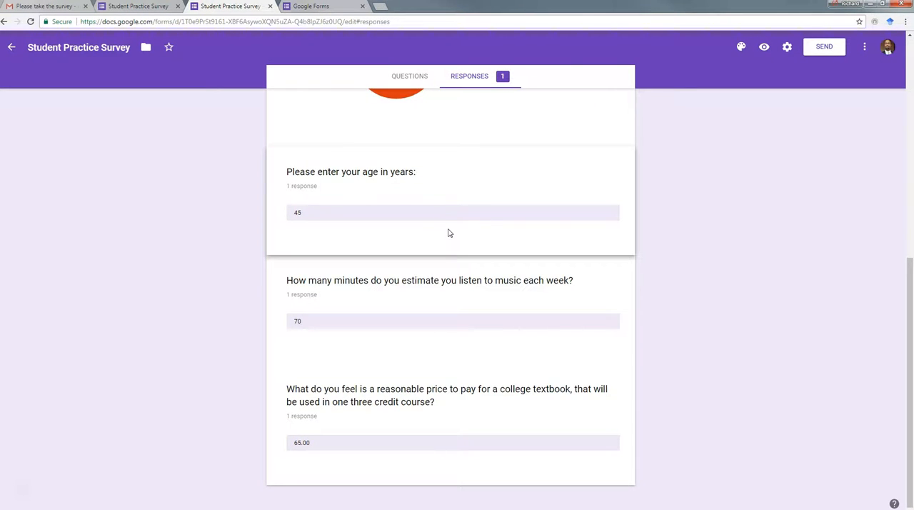
scroll(449, 232, up, 6)
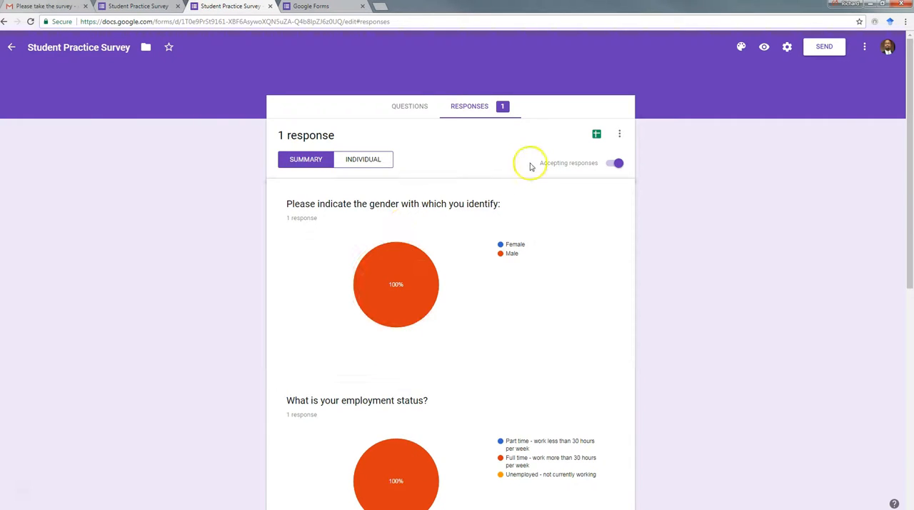
- Create a new spreadsheet as the survey's response destination, keeping the suggested name
click(597, 135)
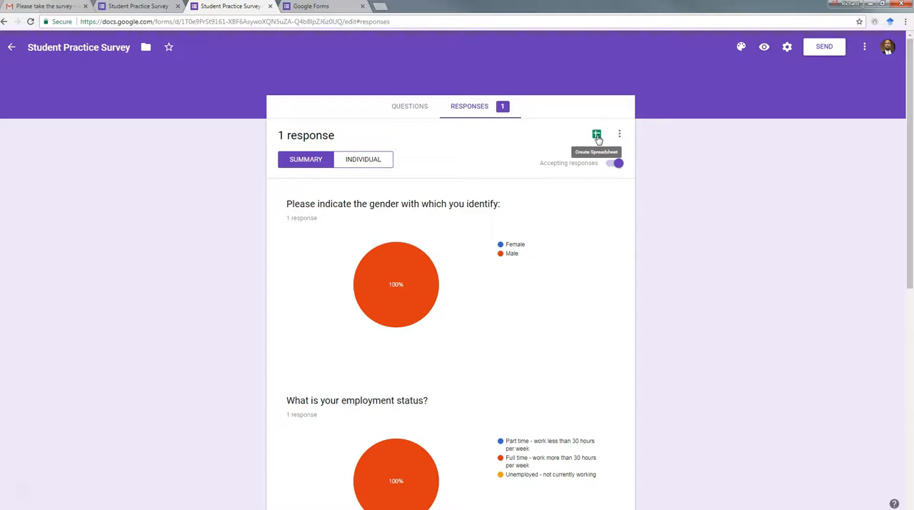
click(597, 136)
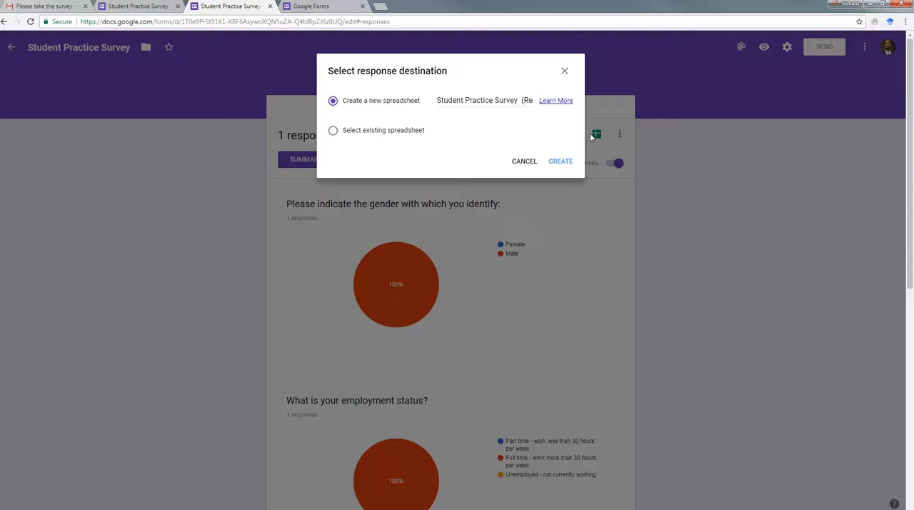
click(562, 164)
click(561, 162)
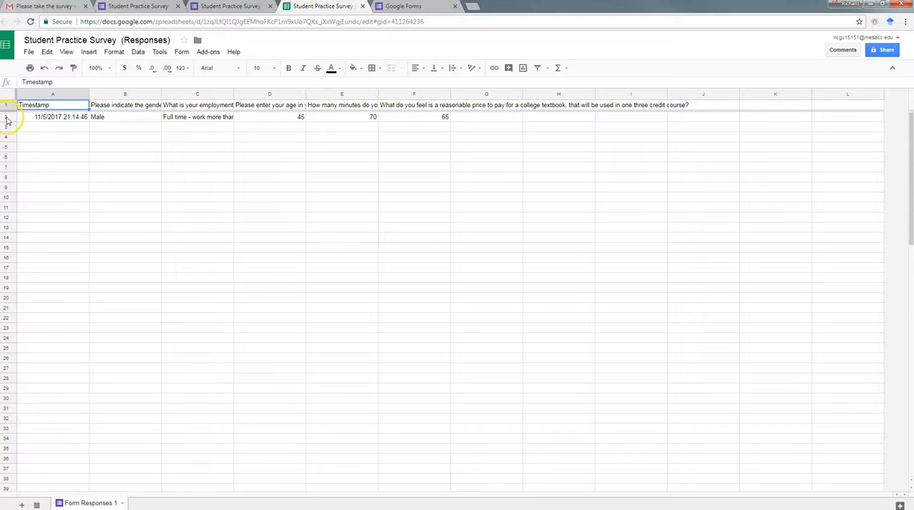
- Make header row 1 about three rows tall, and check the full question text in the header cells from B1 to F1
drag(5, 109, 9, 133)
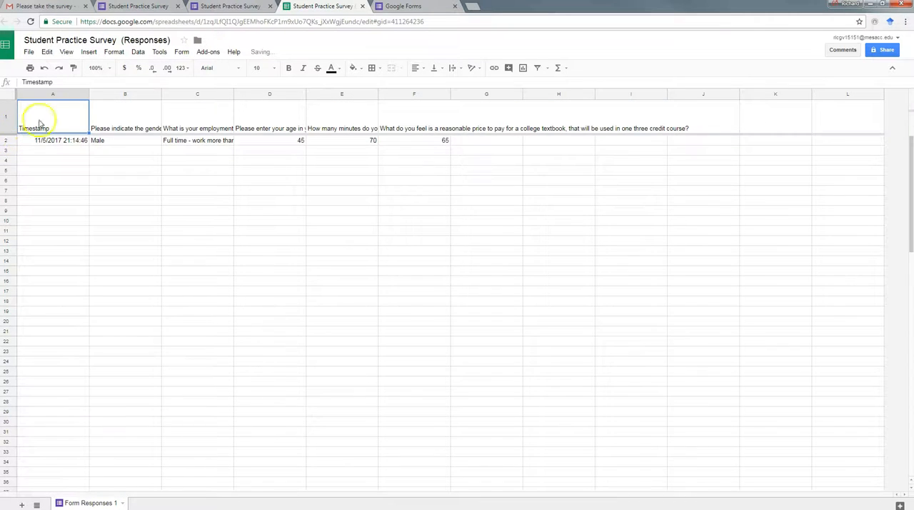
click(111, 116)
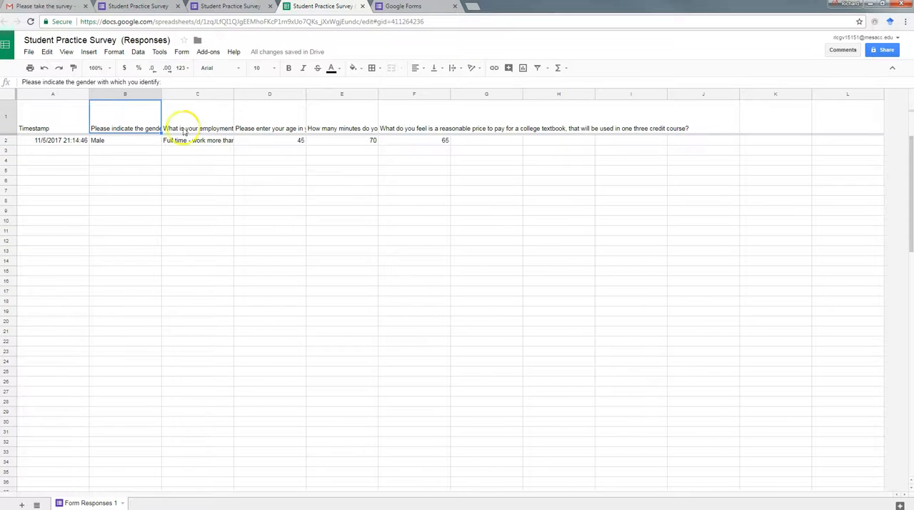
click(207, 117)
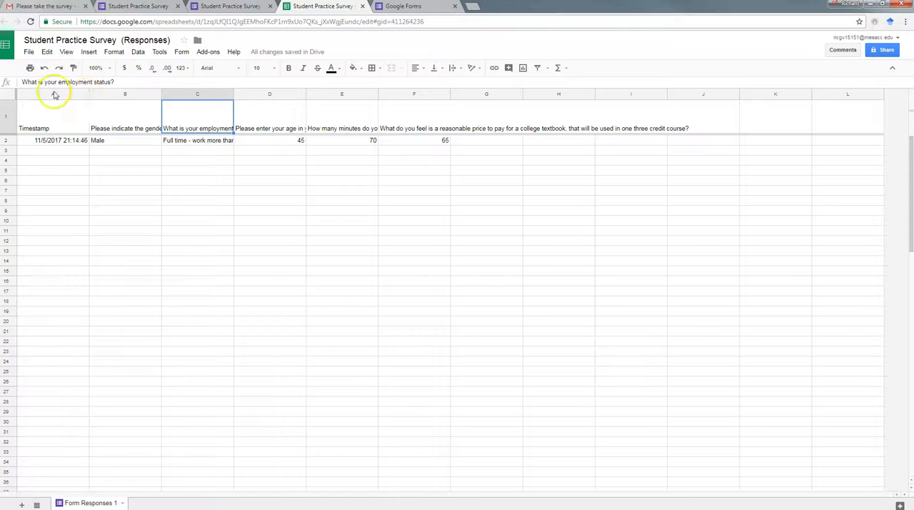
click(257, 116)
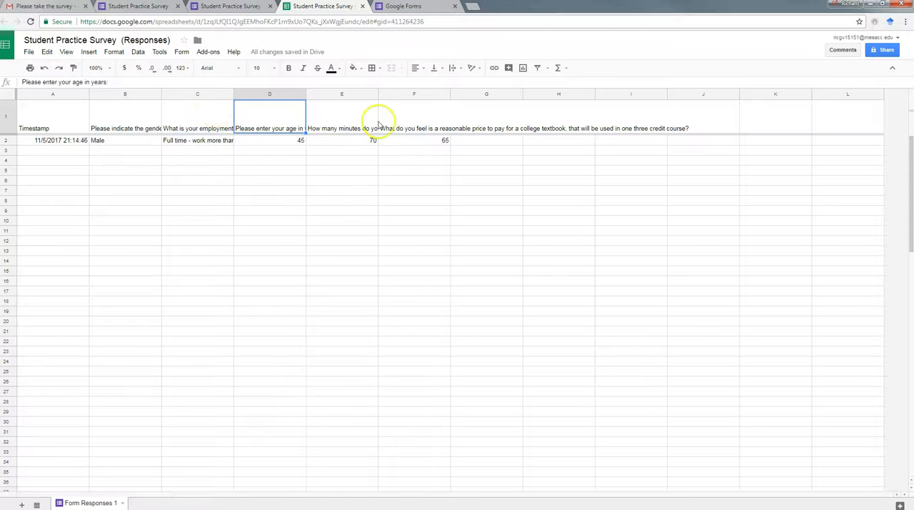
click(355, 121)
click(411, 122)
click(500, 122)
click(582, 123)
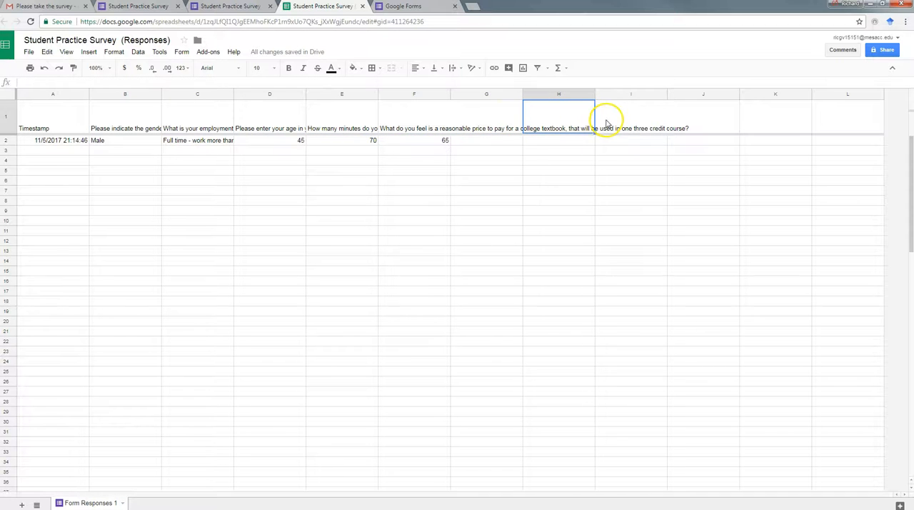
click(404, 120)
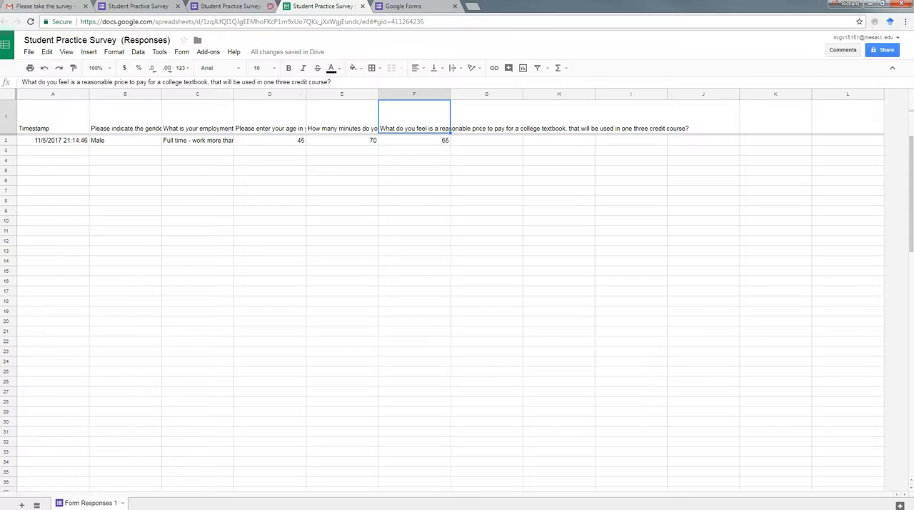
- Look through the download formats offered for the response spreadsheet, such as Microsoft Excel (.xlsx), without downloading a file
click(28, 52)
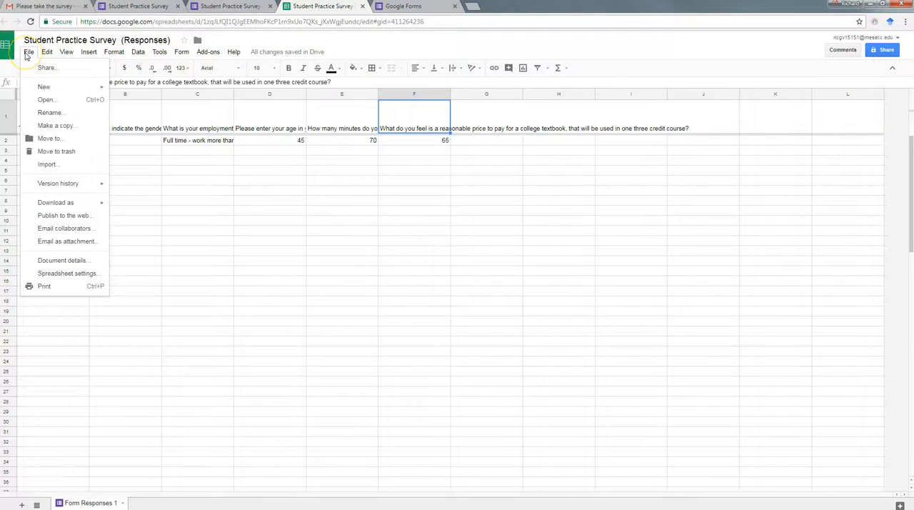
mouse_move(71, 206)
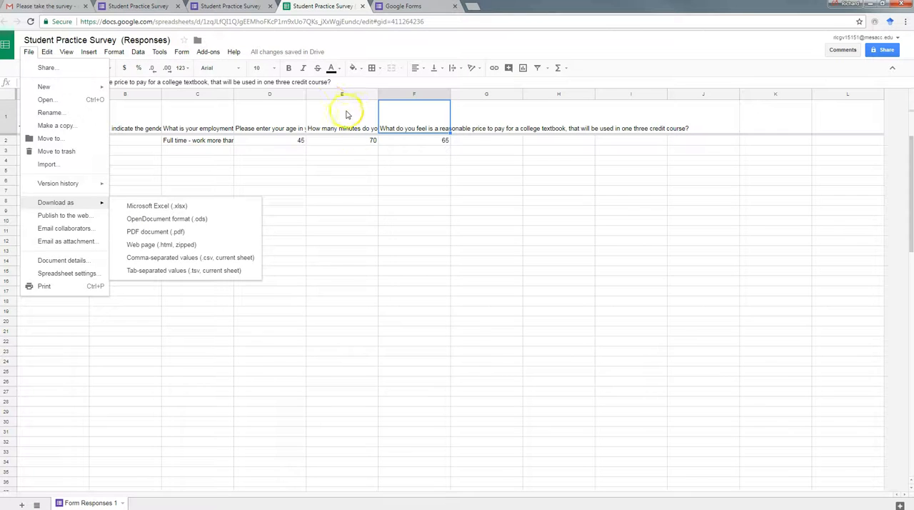
click(233, 51)
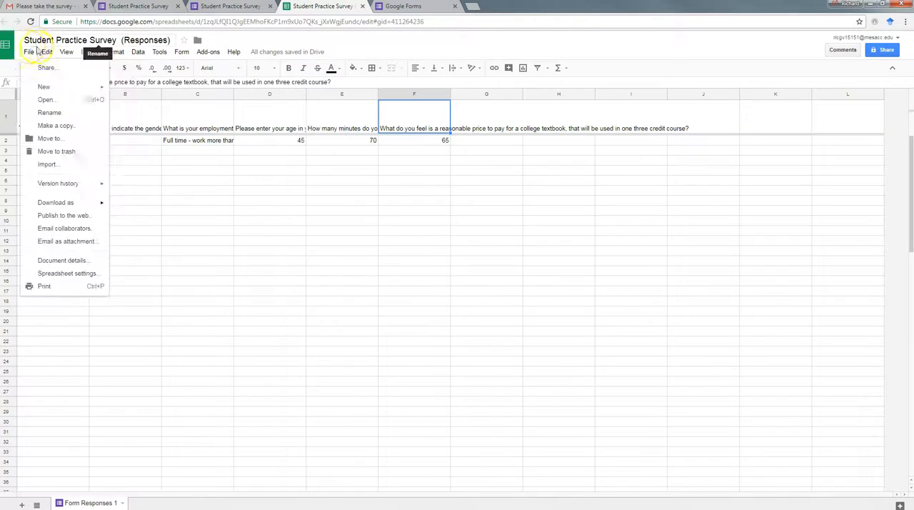
mouse_move(31, 55)
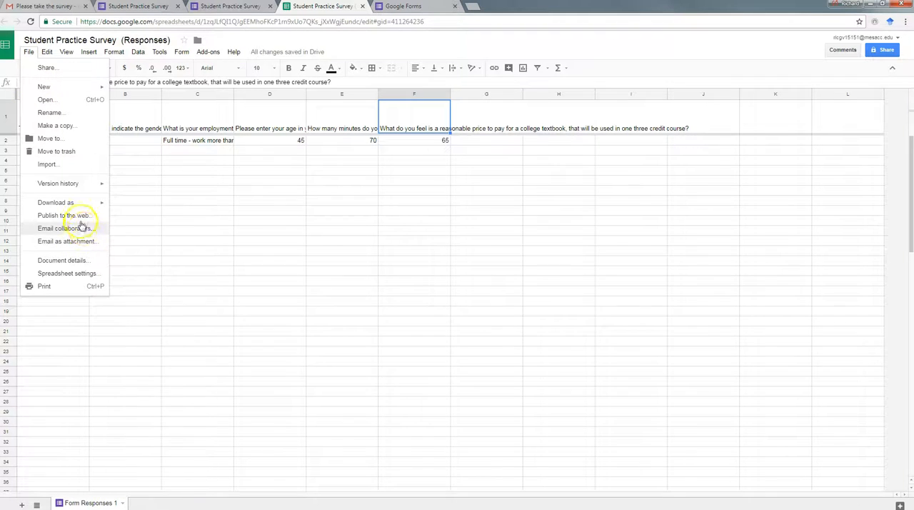
mouse_move(76, 206)
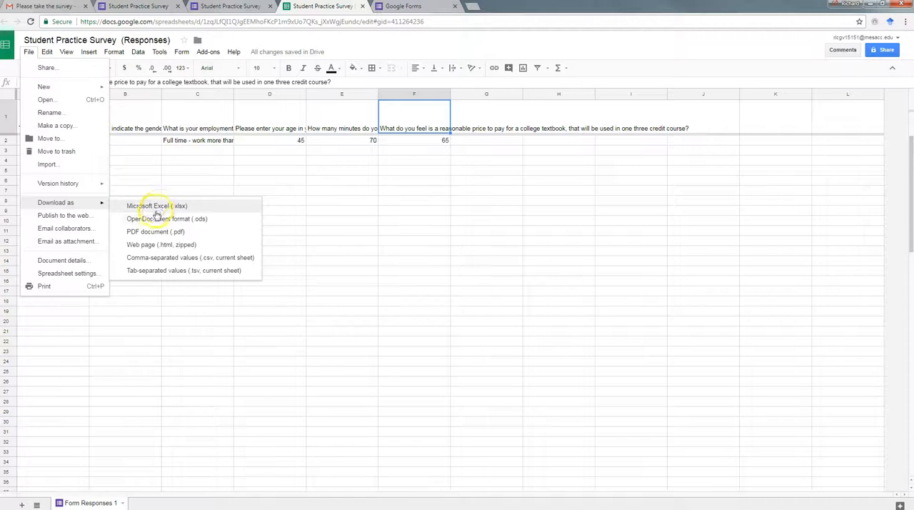
click(237, 304)
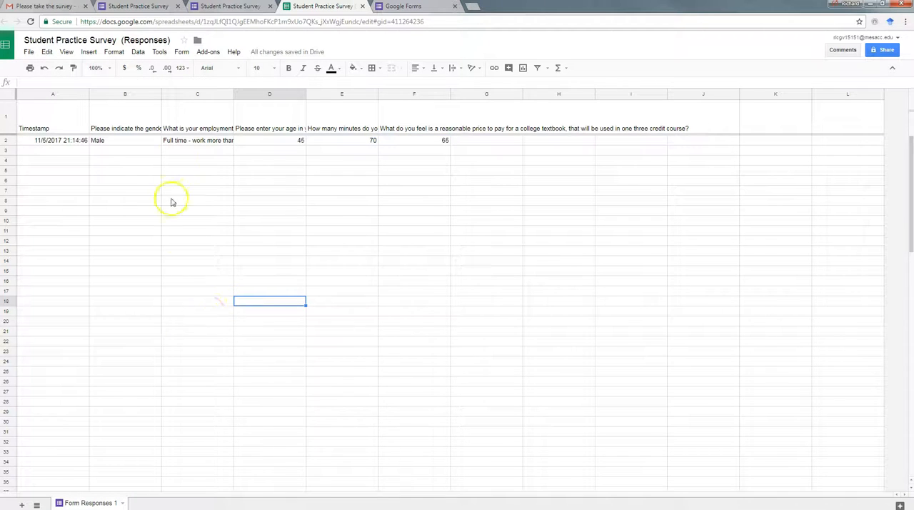